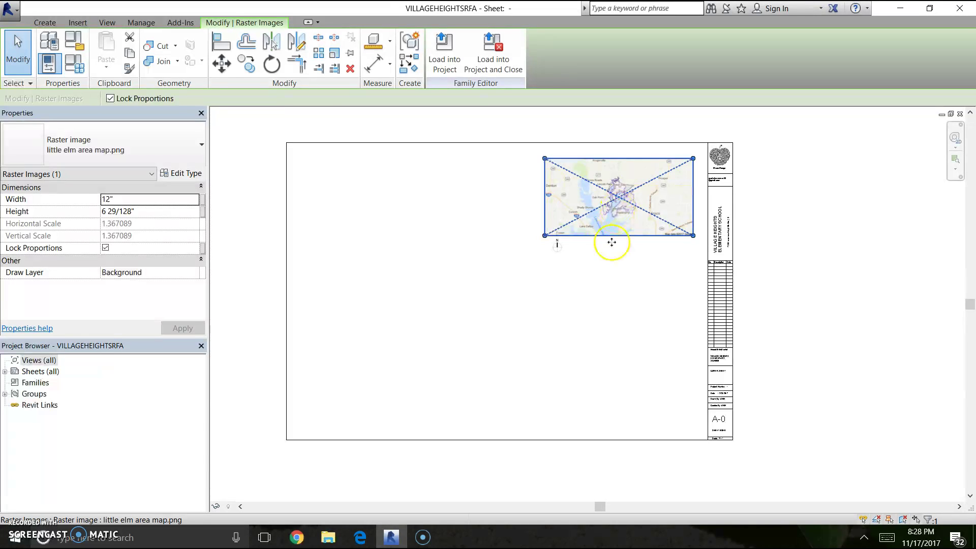
Delete the area map and north arrow images from the title block family and save the family.
key("Delete")
left_click(556, 245)
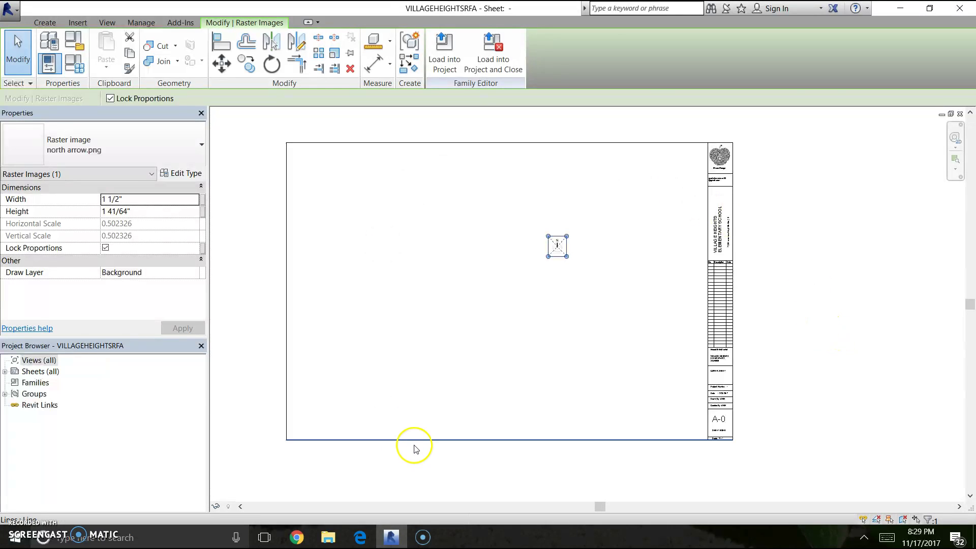
key("Delete")
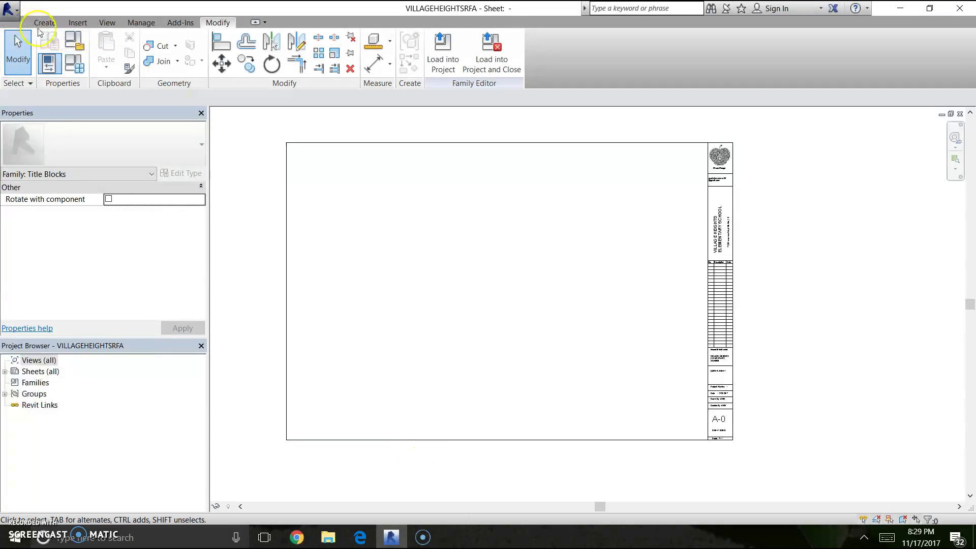
left_click(9, 9)
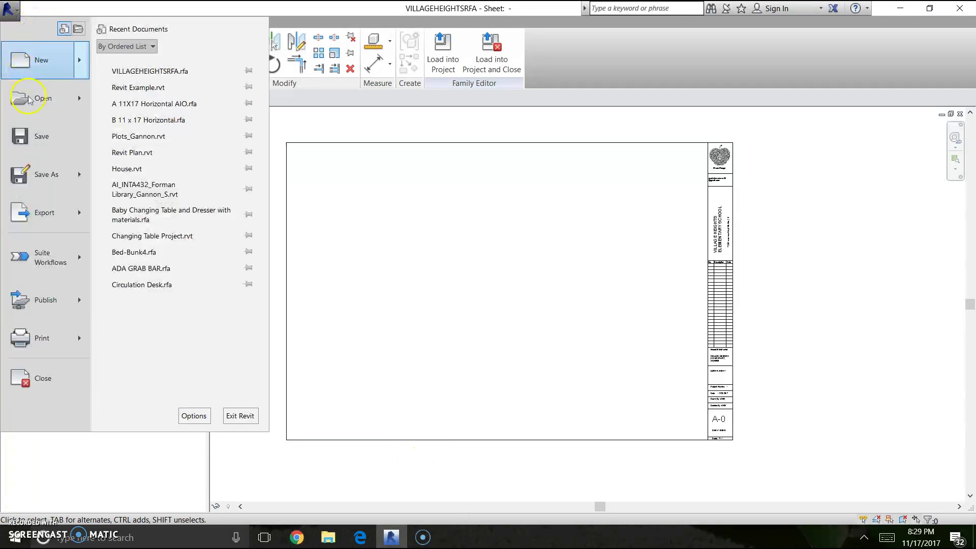
left_click(42, 137)
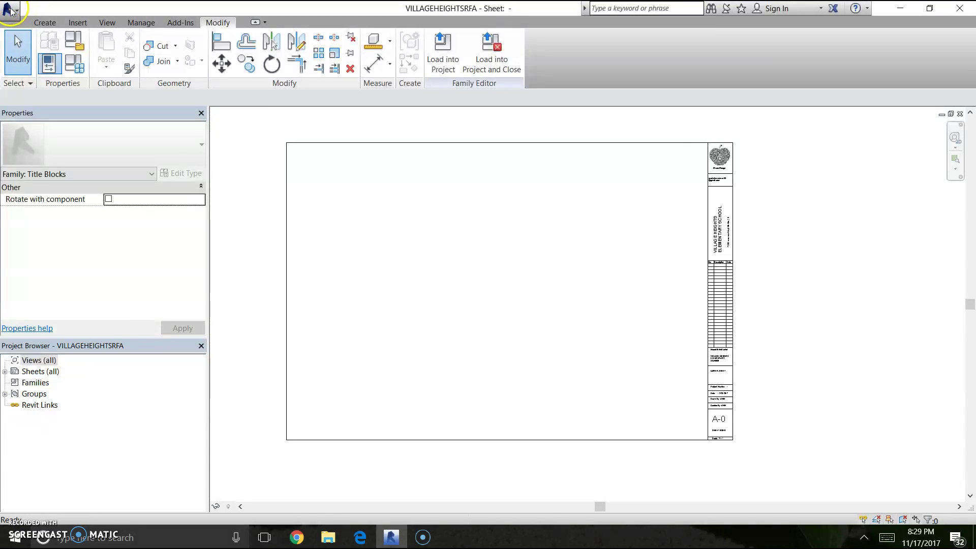
Create a new project based on the Architectural Template.
left_click(10, 10)
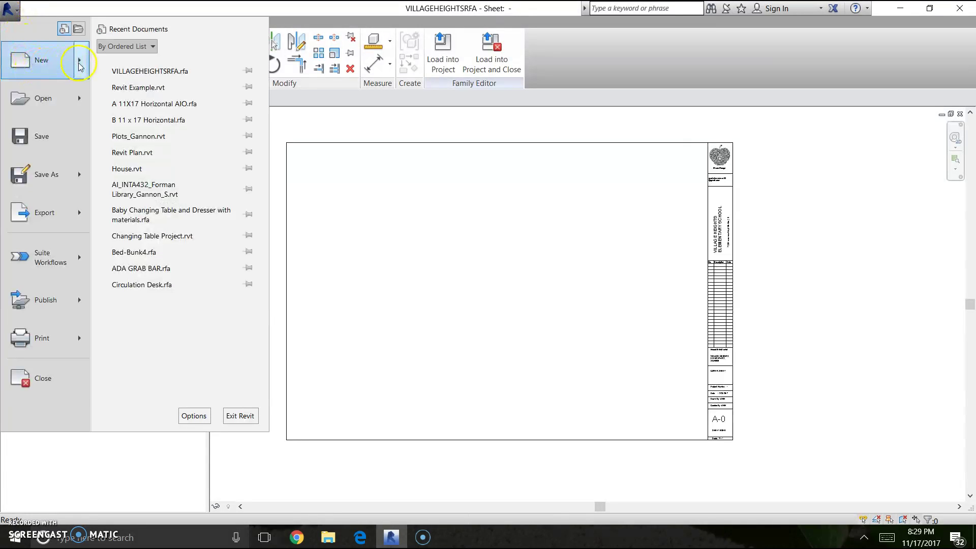
mouse_move(79, 65)
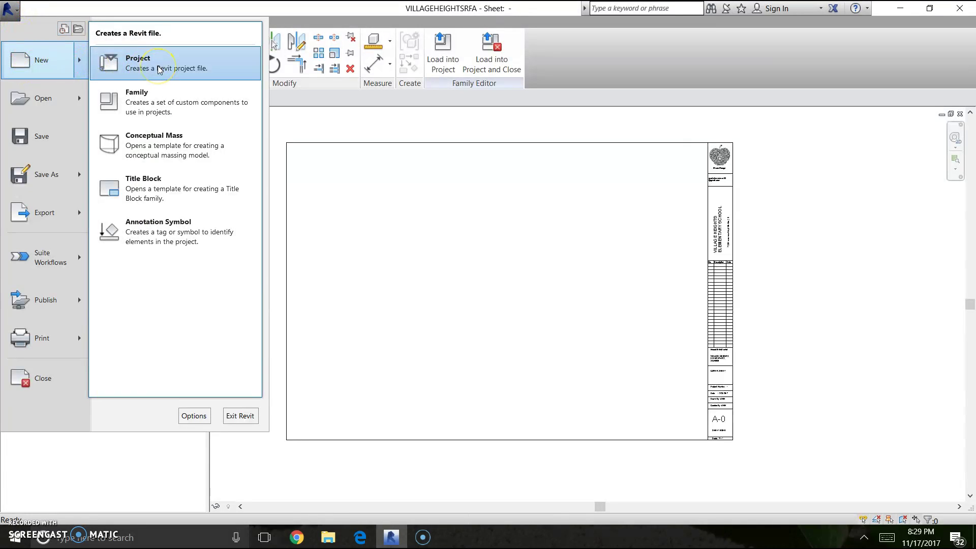
left_click(201, 69)
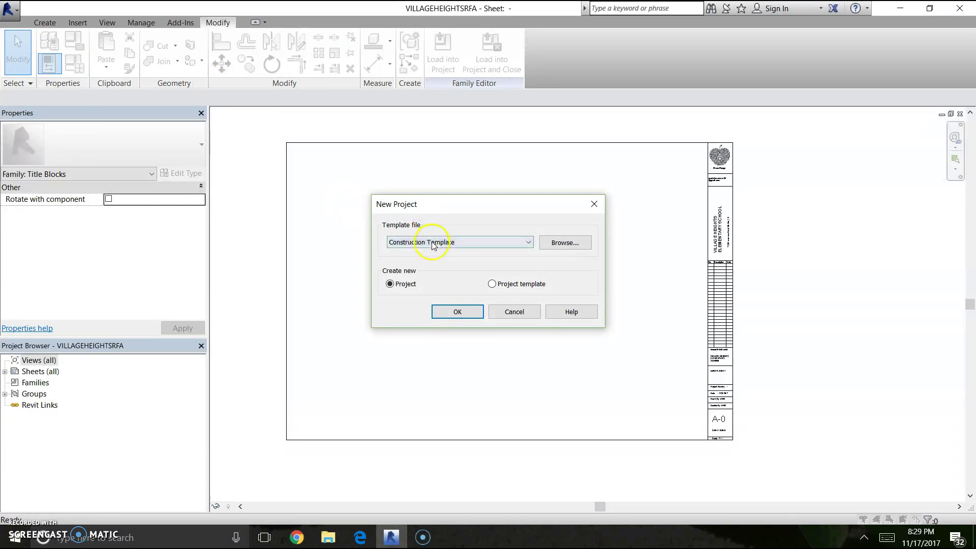
left_click(433, 243)
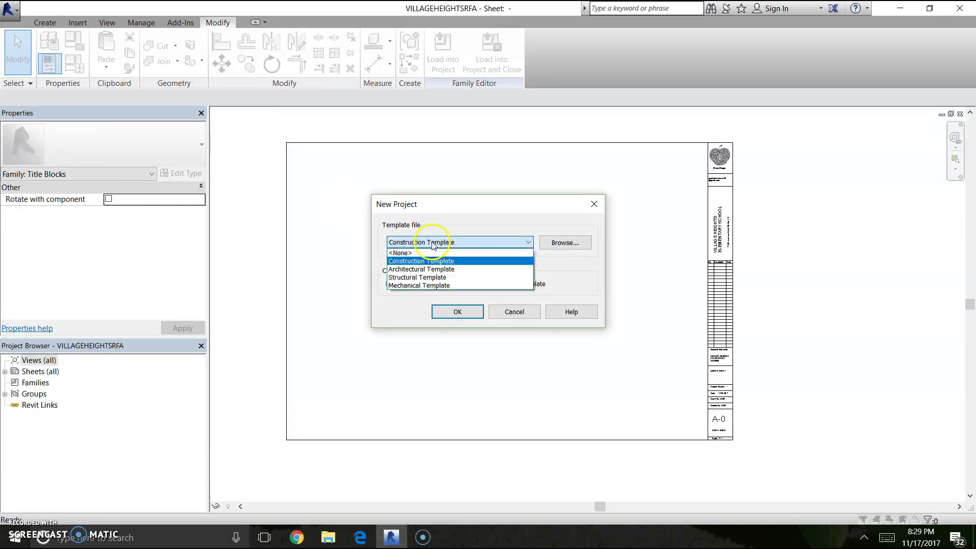
left_click(458, 269)
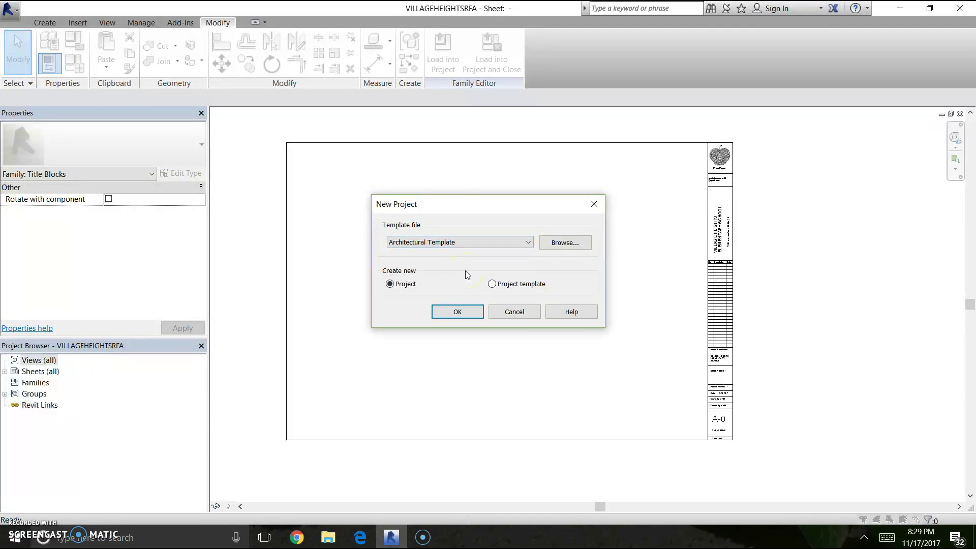
left_click(470, 314)
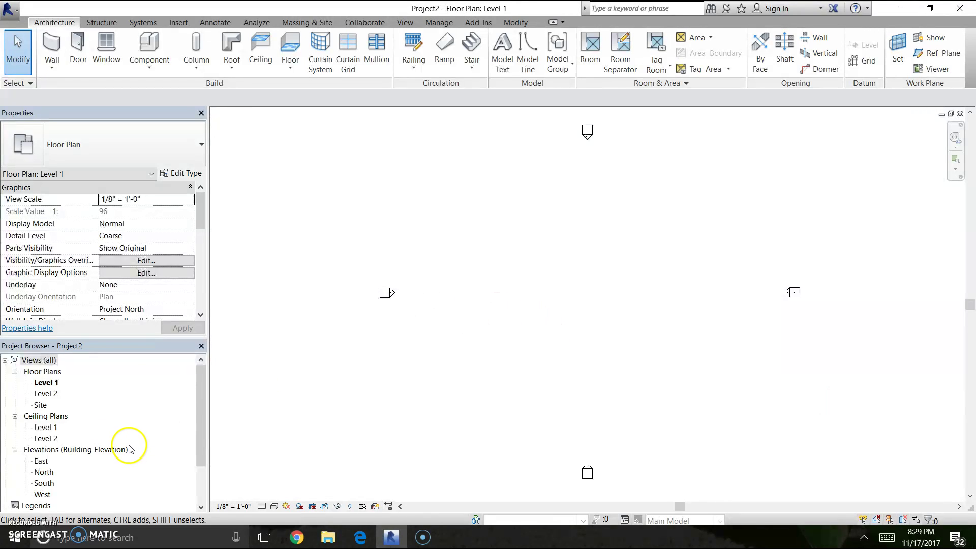
Start adding a new sheet to the project.
scroll(150, 470, "down", 1)
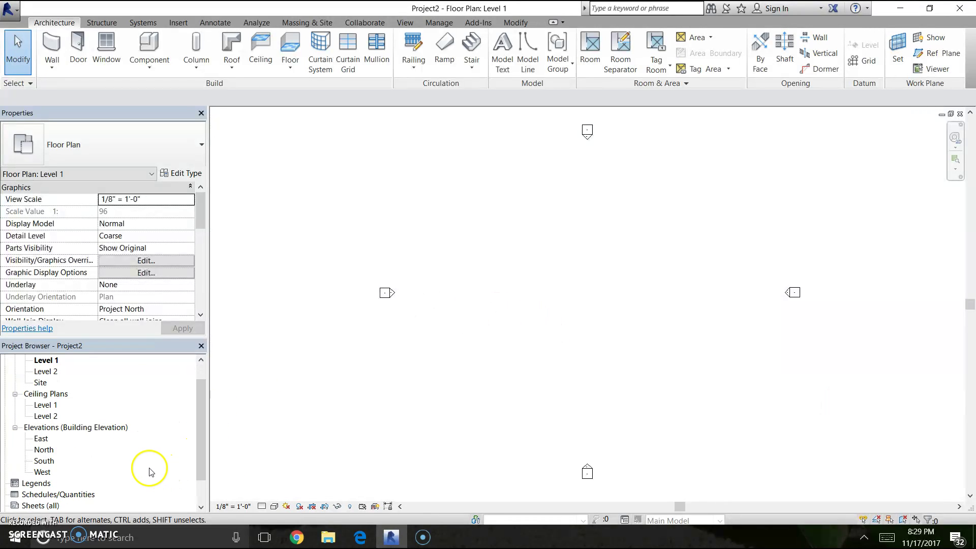
scroll(149, 470, "down", 1)
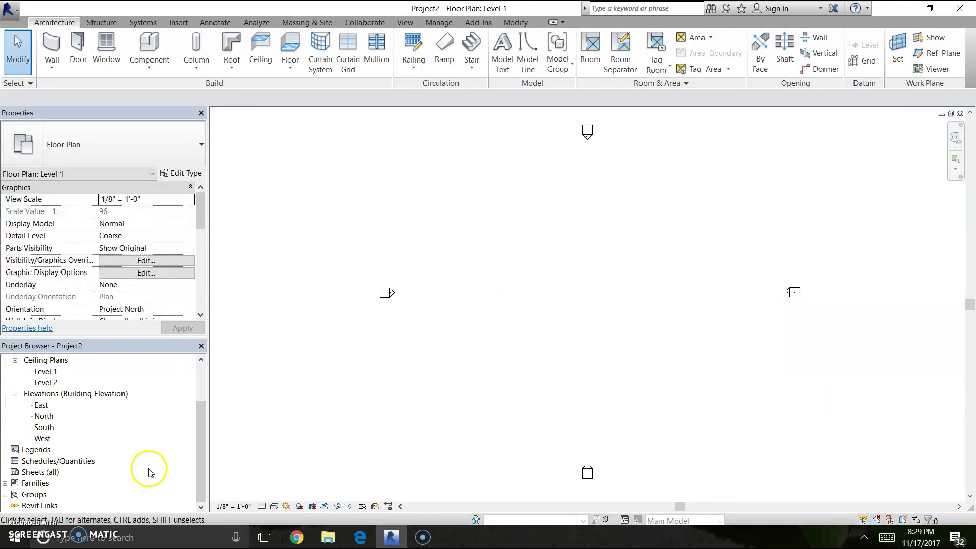
right_click(30, 473)
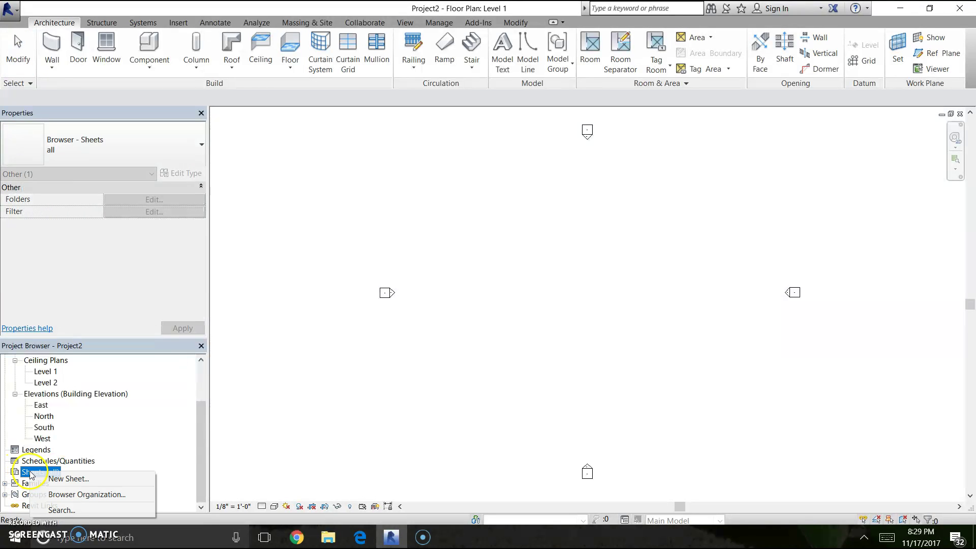
left_click(69, 481)
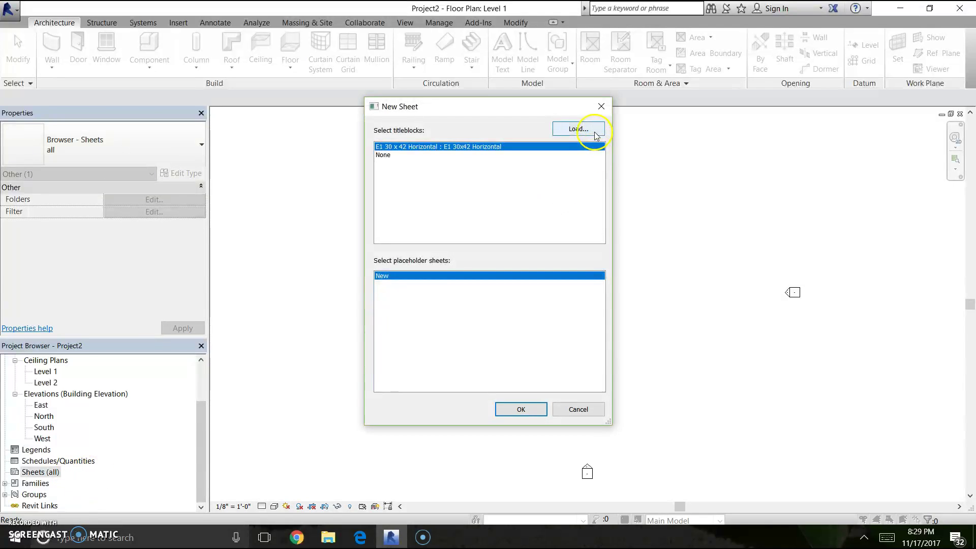
Load the VILLAGEHEIGHTSRFA title block from the Downloads folder and create the sheet with it.
left_click(584, 134)
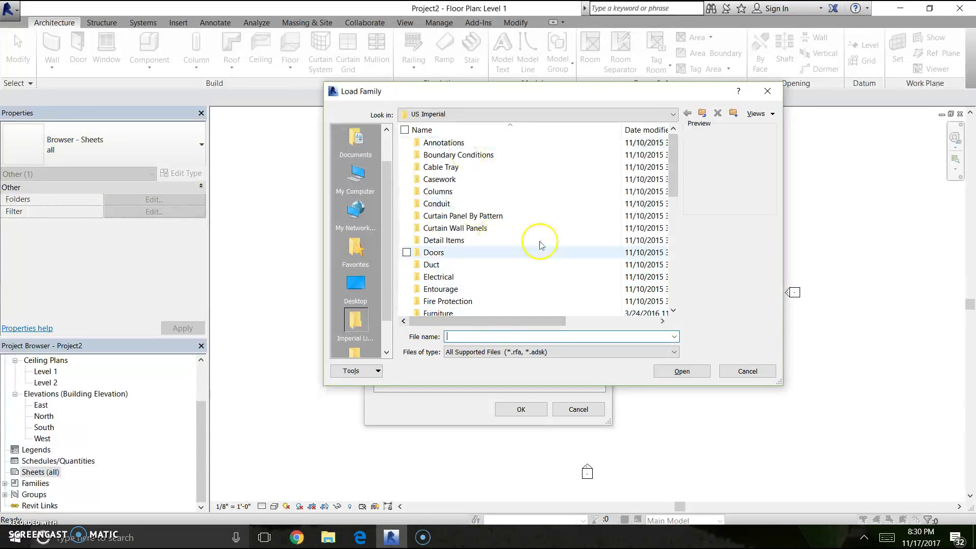
scroll(512, 258, "down", 8)
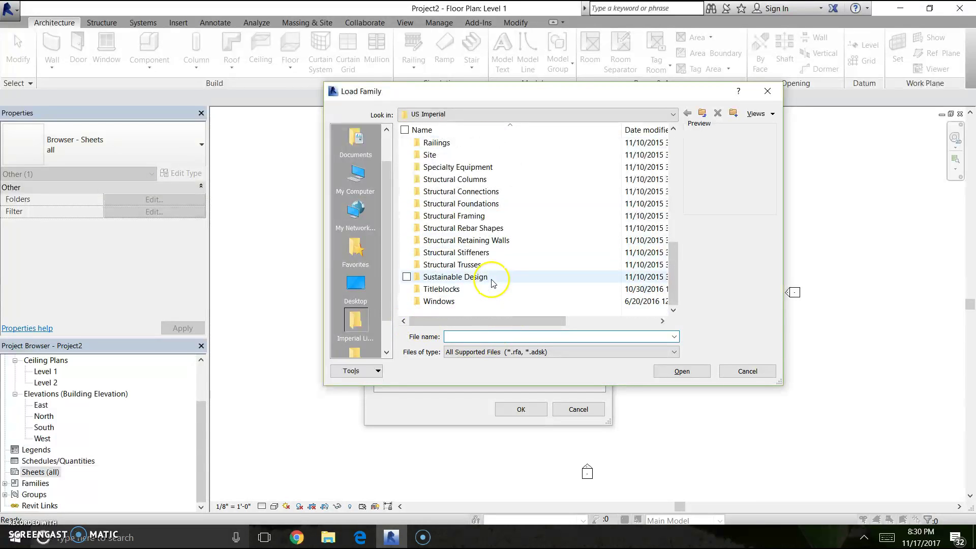
left_click(355, 284)
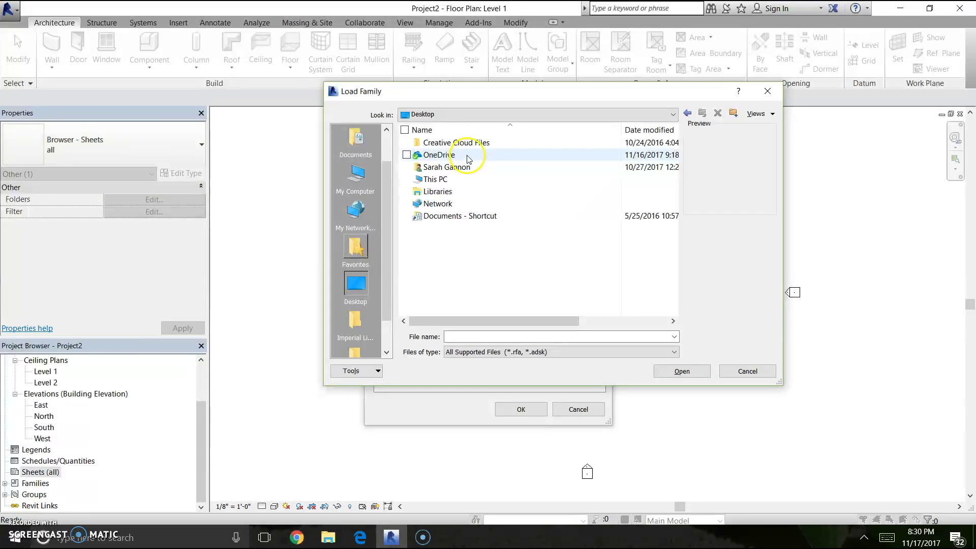
left_click(355, 175)
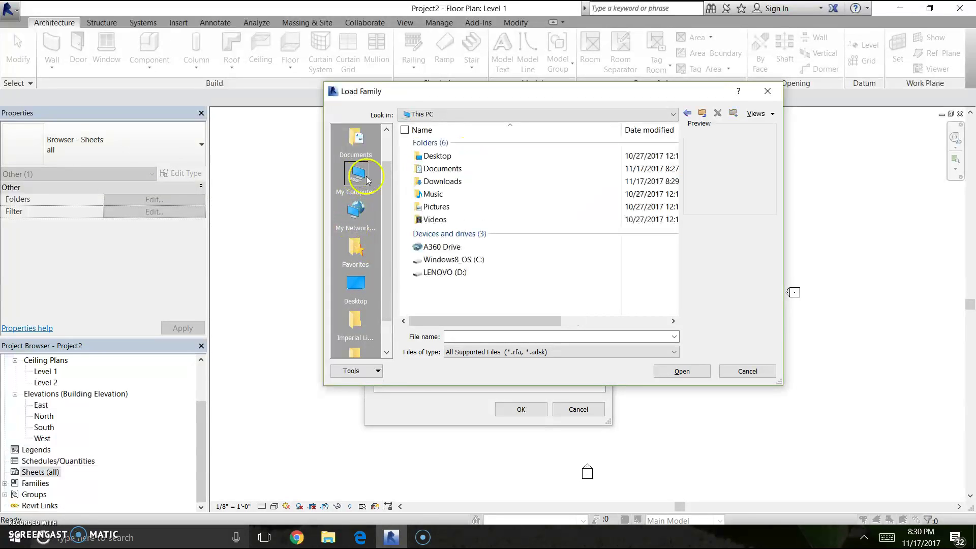
double_click(538, 182)
scroll(506, 262, "down", 3)
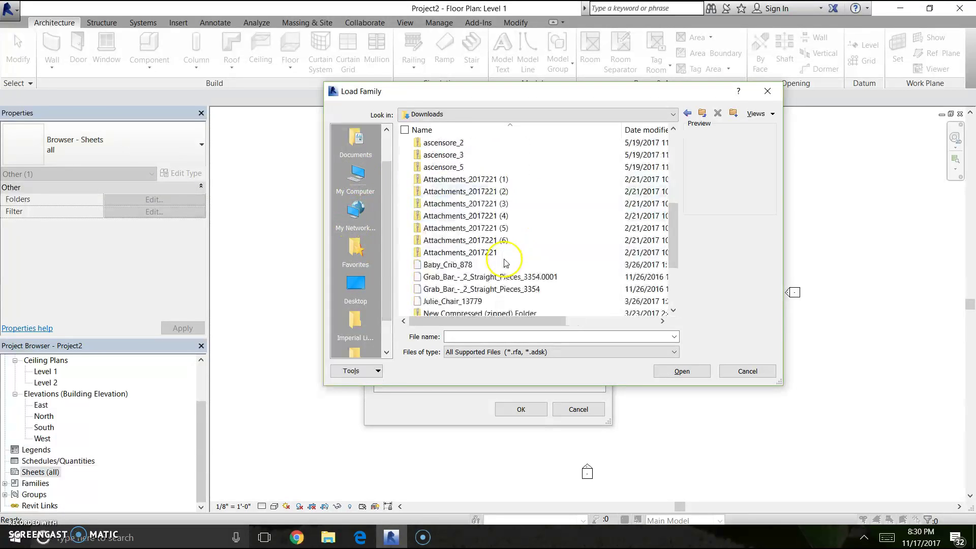
scroll(506, 263, "down", 3)
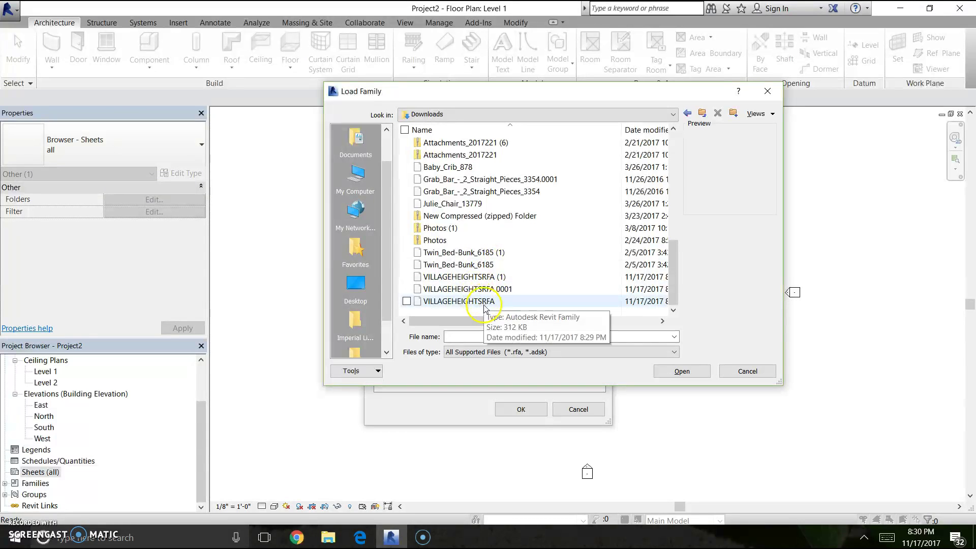
mouse_move(499, 320)
left_mouse_down()
mouse_move(592, 332)
mouse_move(487, 323)
left_mouse_up()
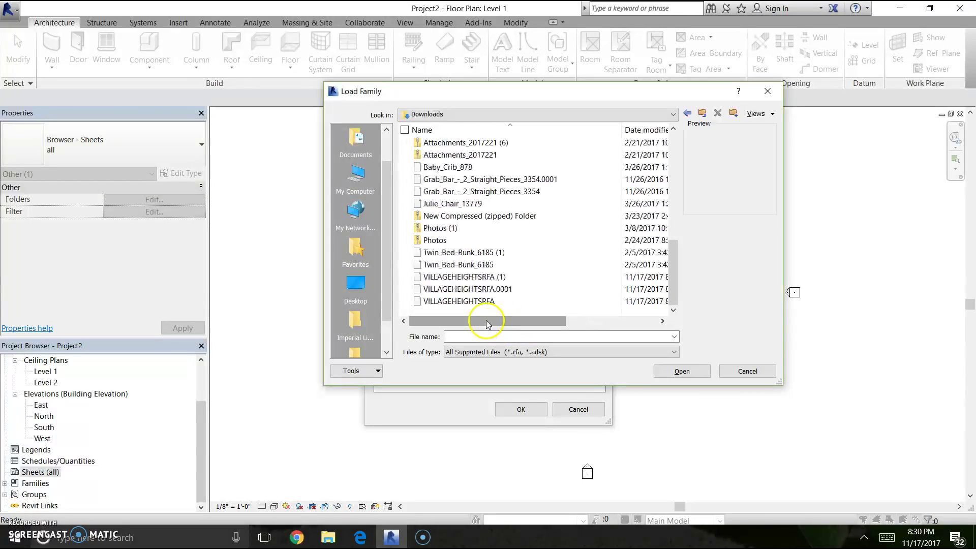
left_click(509, 291)
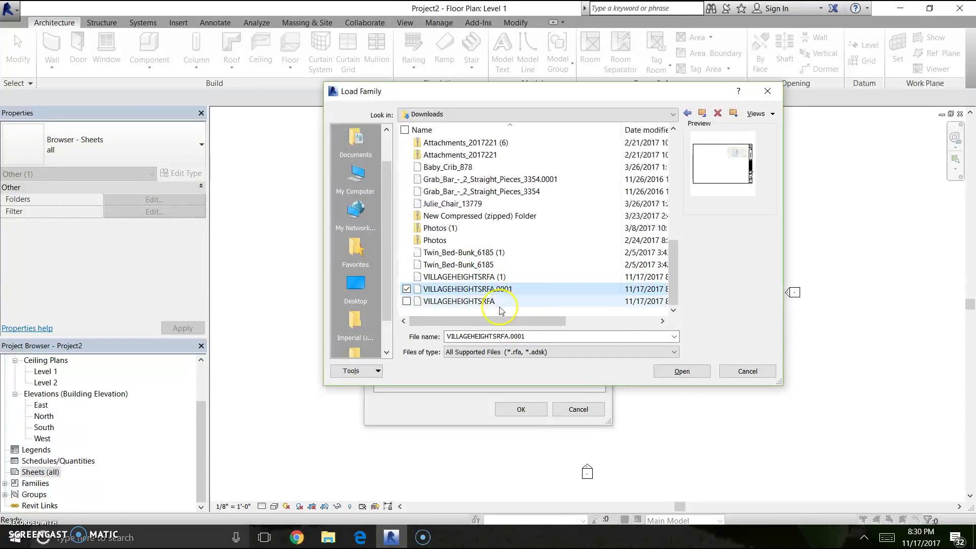
left_click(686, 371)
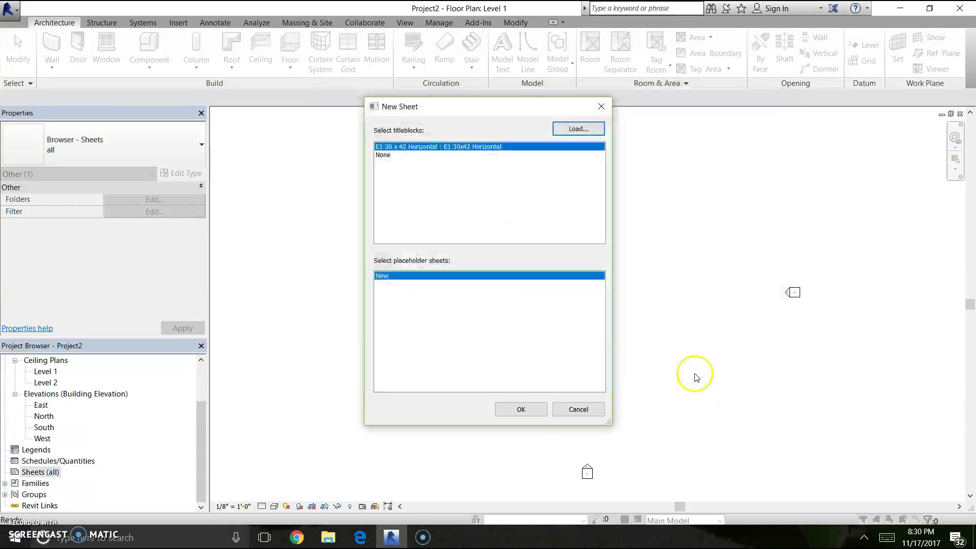
left_click(539, 411)
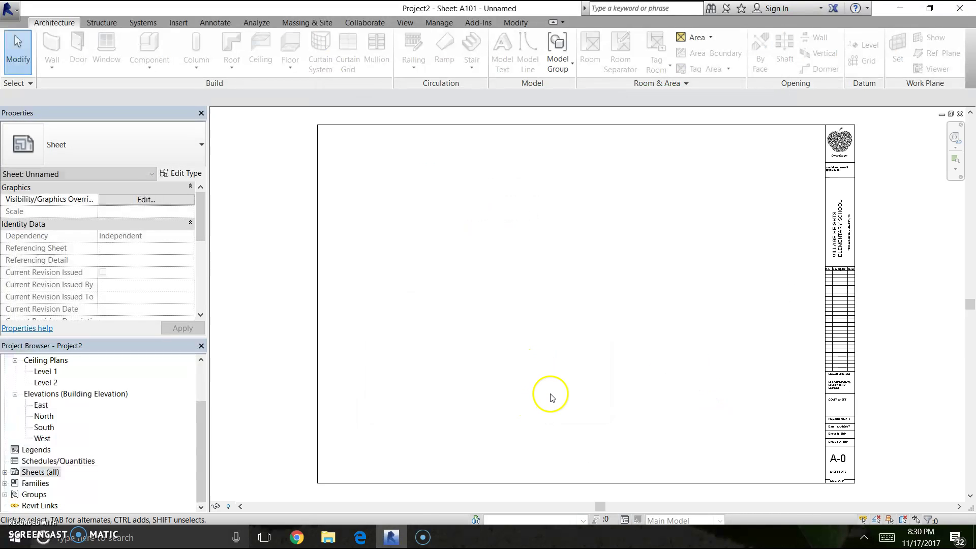
Expand the project's list of sheets, select sheet A101 - Unnamed and inspect its title block.
scroll(613, 388, "down", 2)
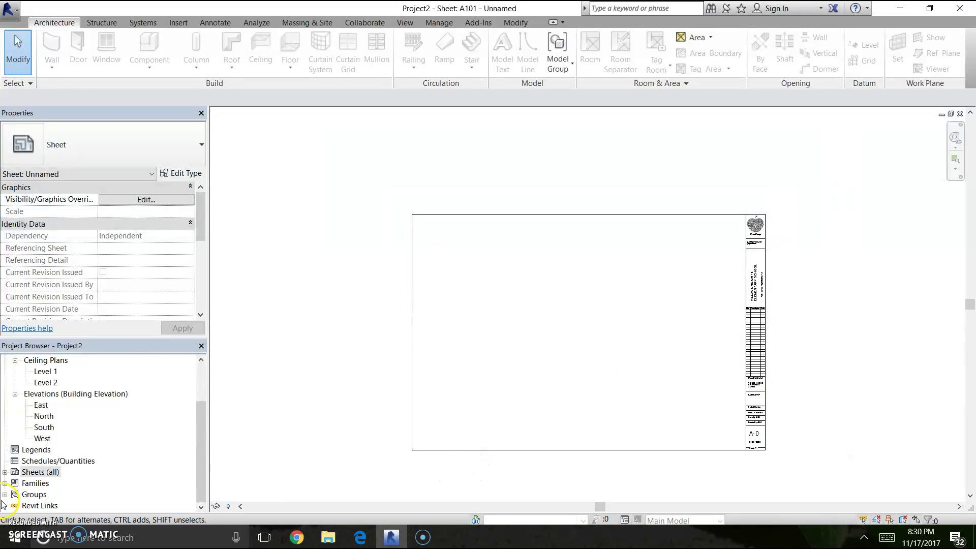
left_click(5, 472)
left_click(54, 483)
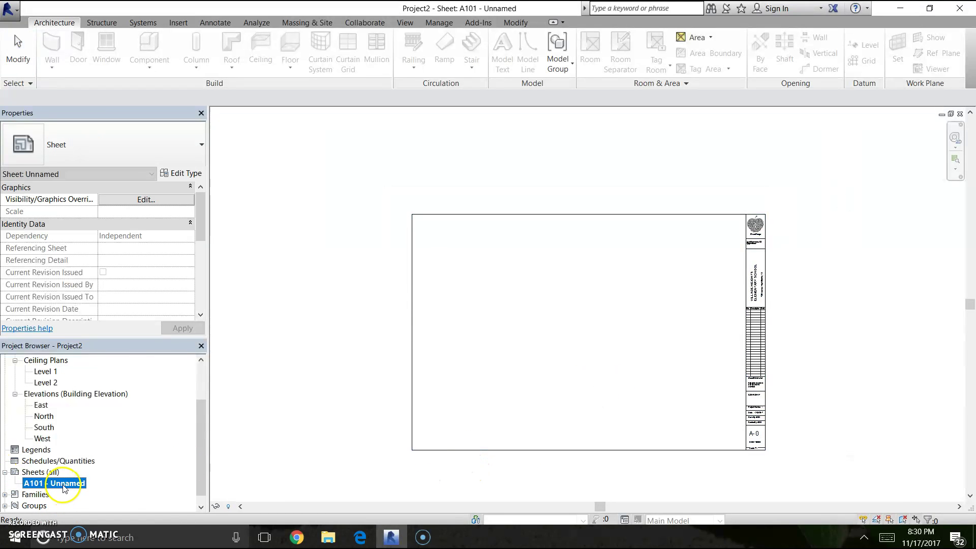
scroll(753, 446, "up", 4)
scroll(753, 446, "down", 3)
scroll(501, 327, "down", 2)
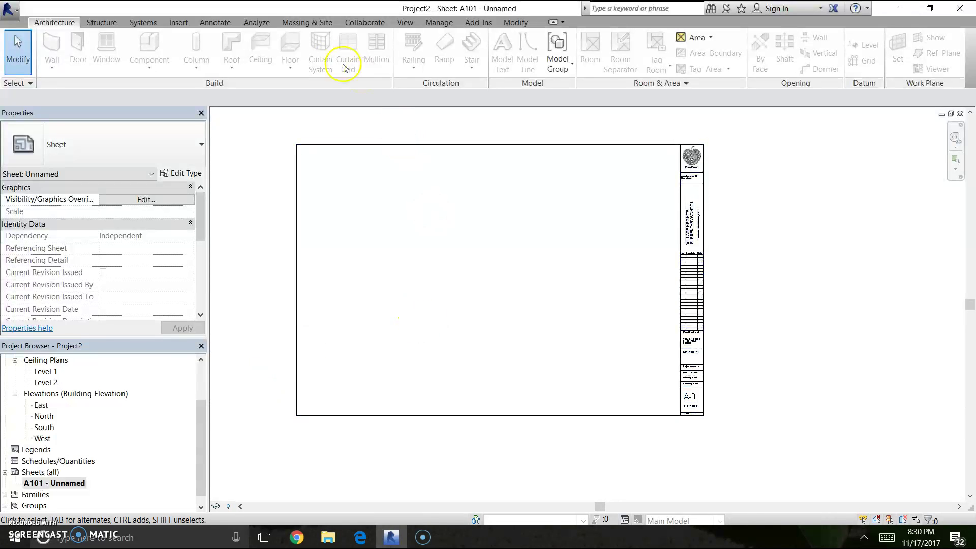
Import the Capture.JPG map image from Documents, enlarge it to about 1' 1 3/4" wide and position it beside the title block.
left_click(294, 22)
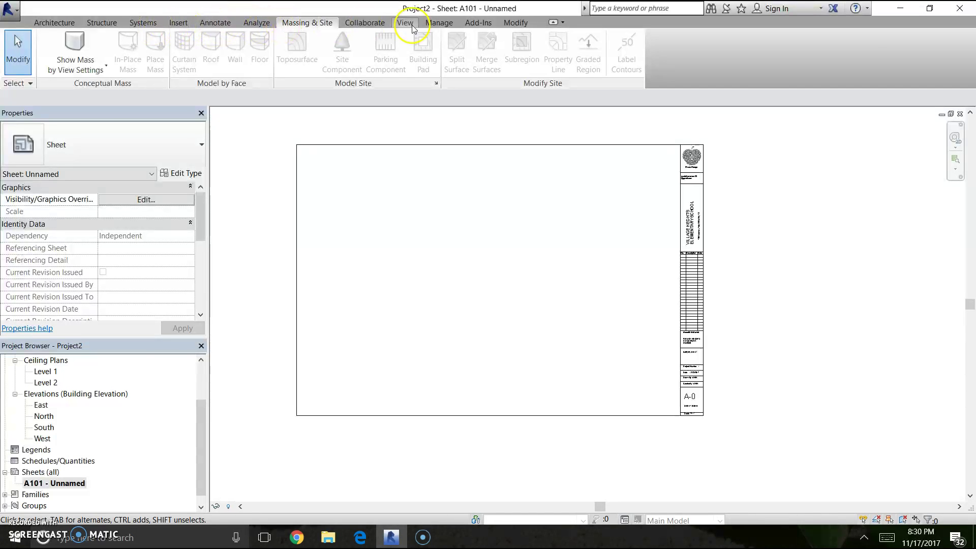
left_click(183, 23)
left_click(347, 52)
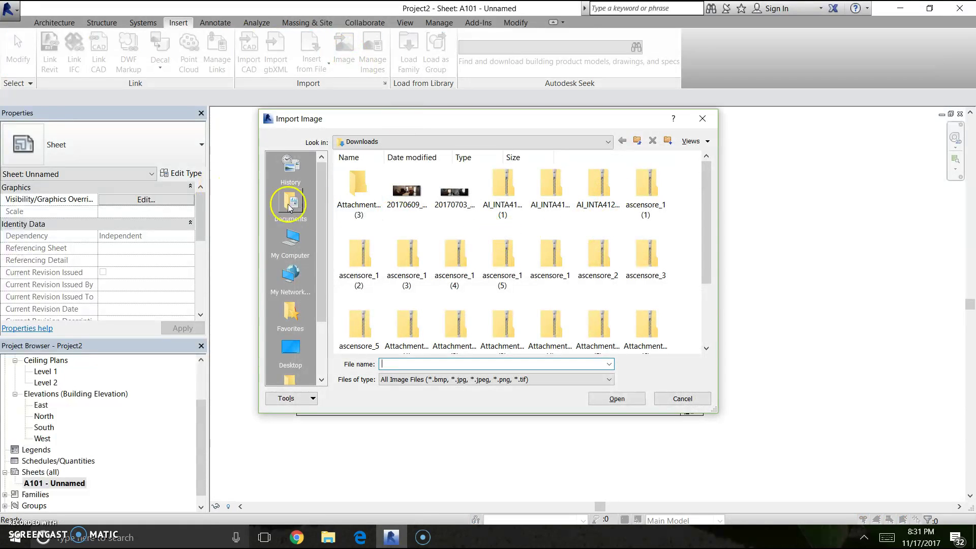
left_click(300, 245)
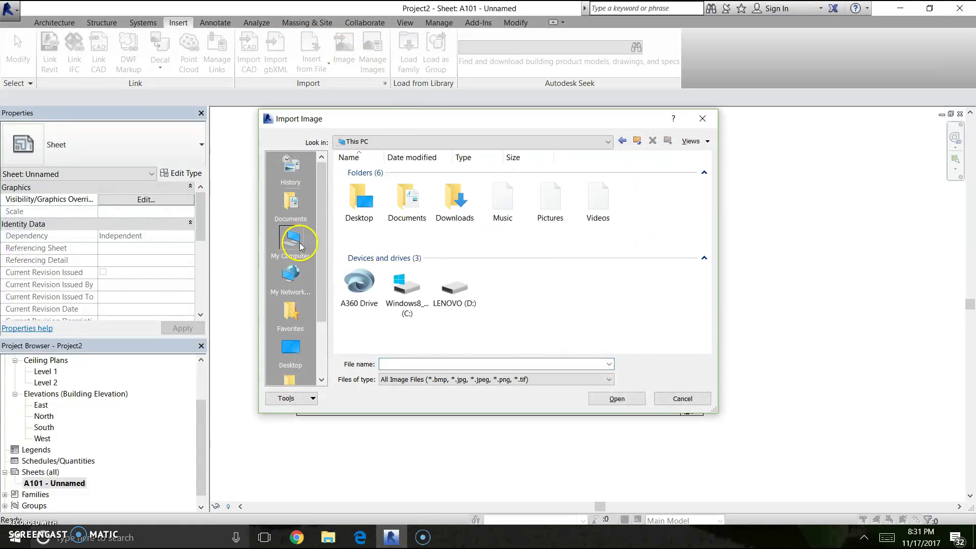
double_click(419, 211)
left_click(509, 335)
left_click(616, 398)
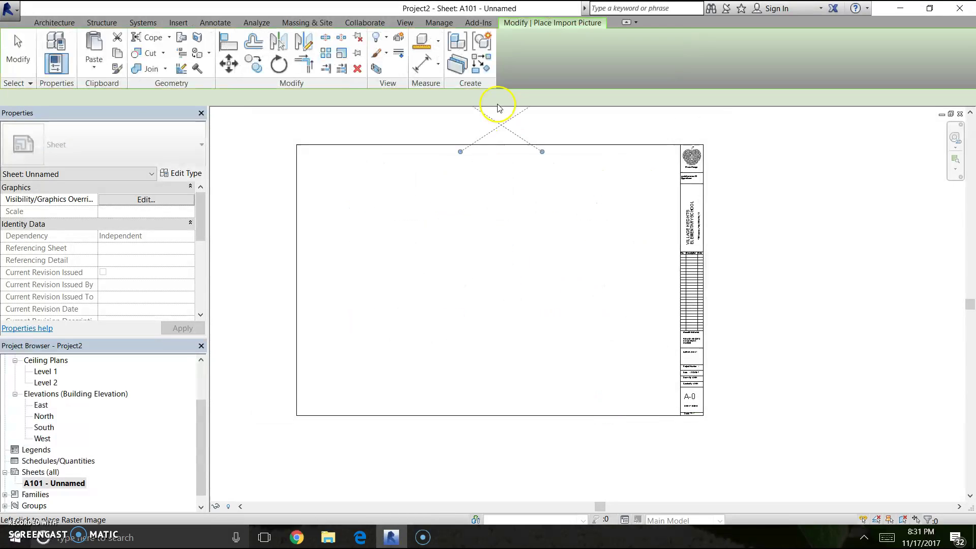
left_click(607, 197)
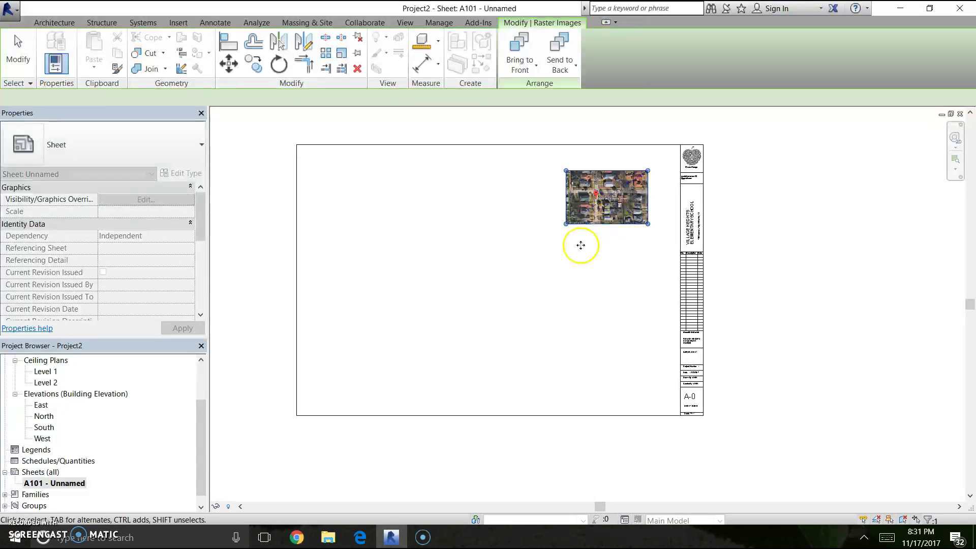
left_click_drag(567, 224, 494, 272)
left_click_drag(560, 266, 575, 253)
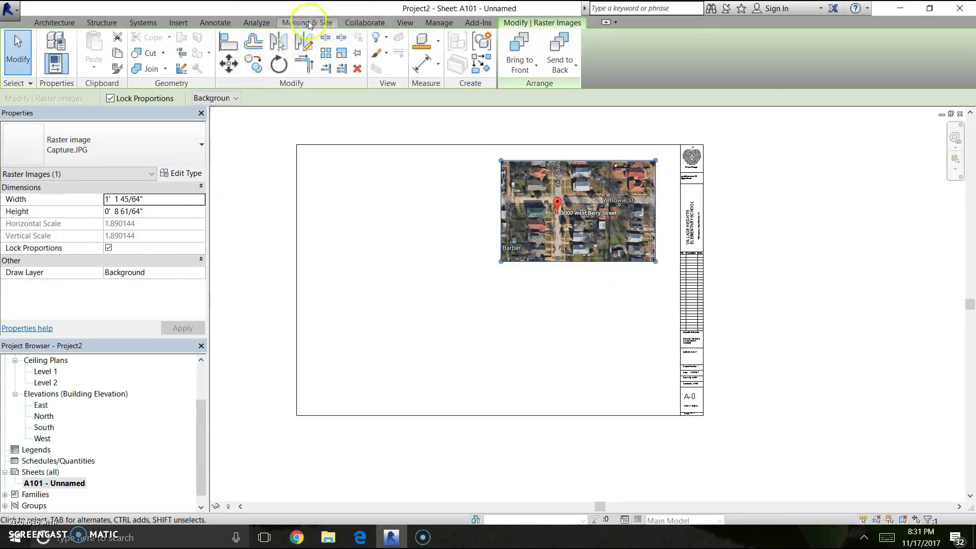
Add a text note reading SITE MAP just below the map image's lower edge.
left_click(215, 22)
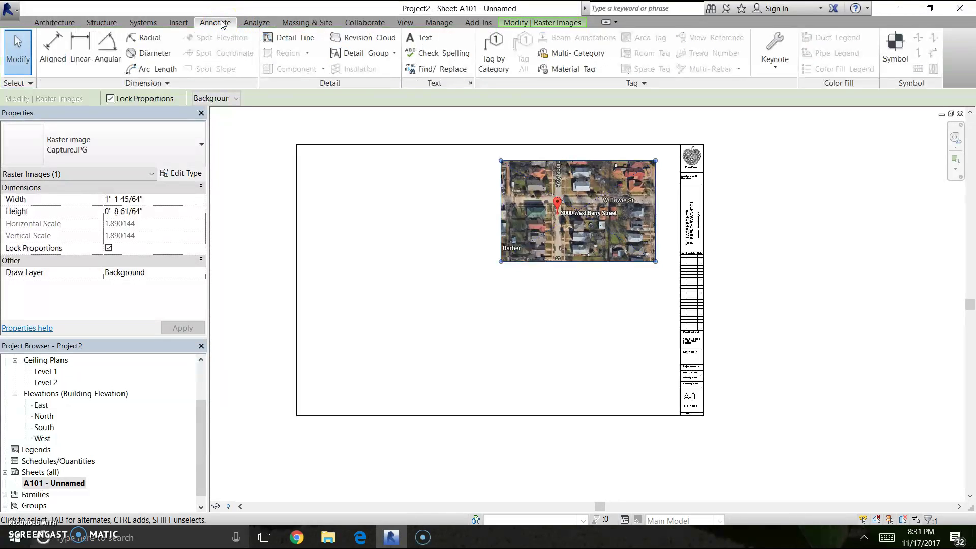
left_click(410, 40)
left_click_drag(502, 269, 580, 281)
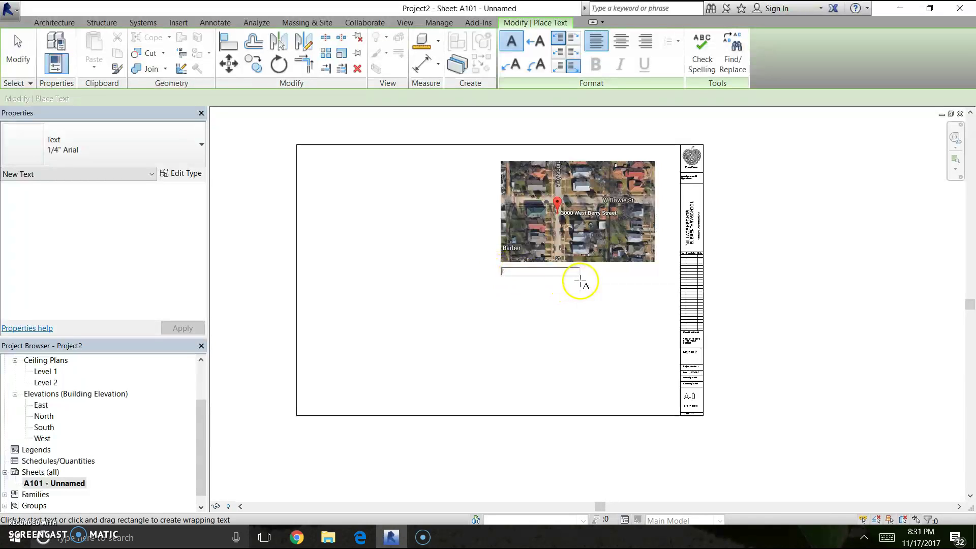
type("site")
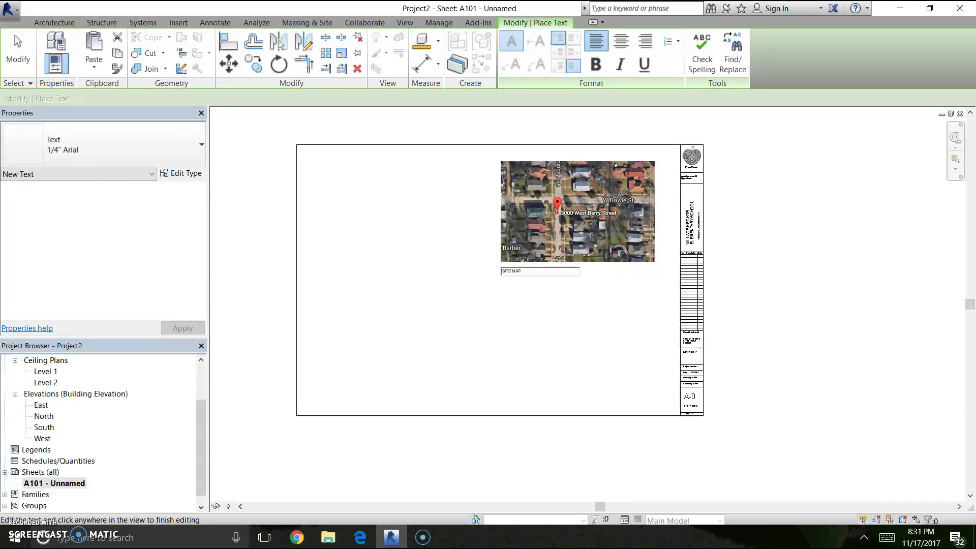
left_click(502, 332)
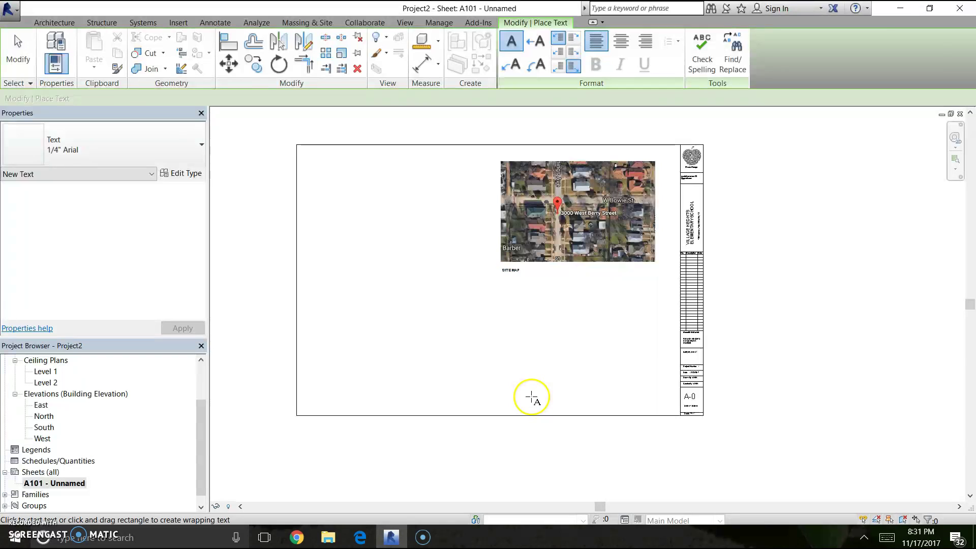
key("Escape")
Expand the project's families and annotation symbols and select the North Arrow 2 family.
scroll(117, 438, "down", 1)
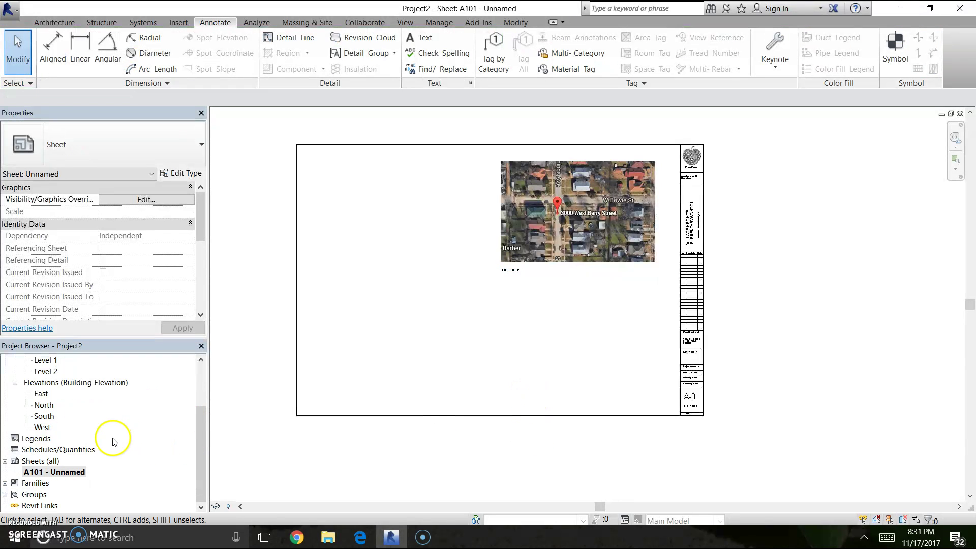
left_click(5, 483)
scroll(122, 462, "down", 6)
scroll(56, 468, "down", 2)
scroll(56, 465, "up", 10)
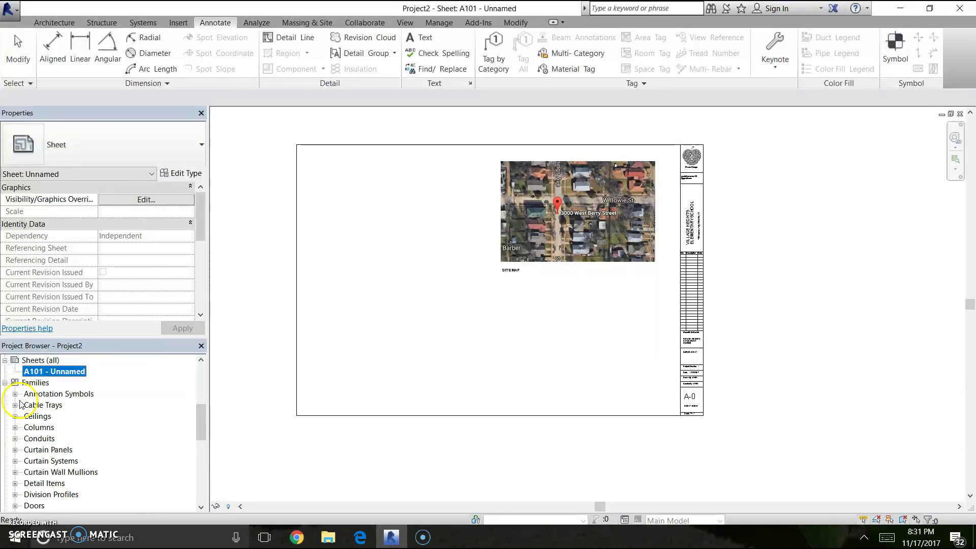
left_click(15, 395)
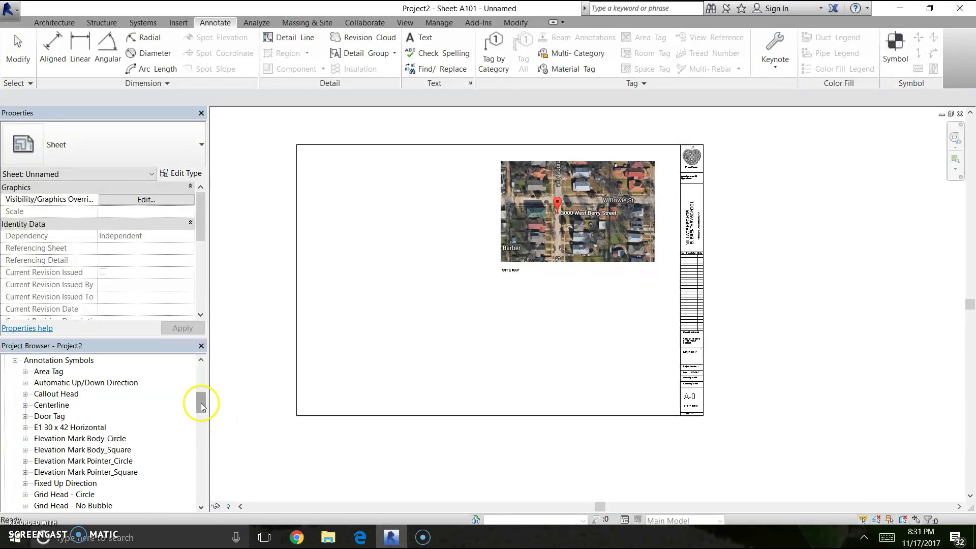
scroll(110, 430, "down", 3)
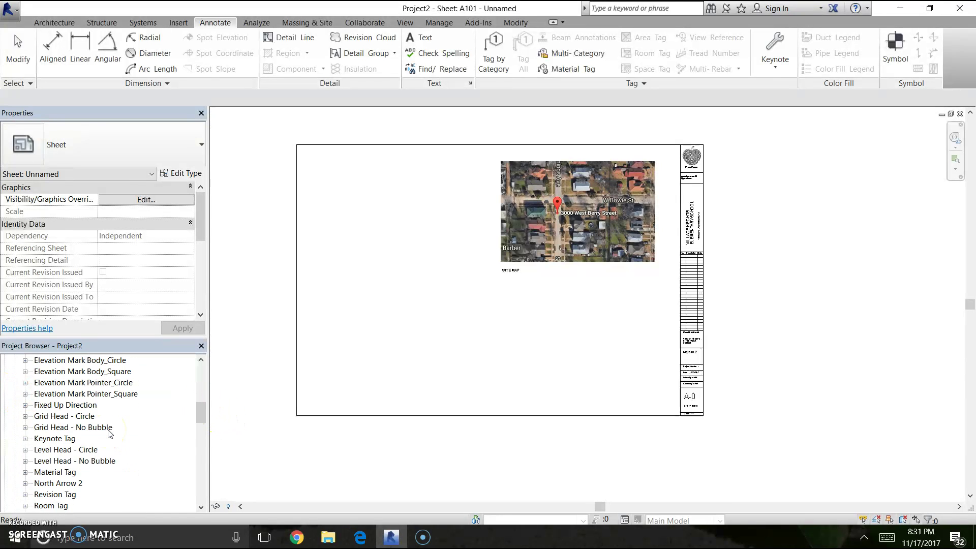
left_click(67, 450)
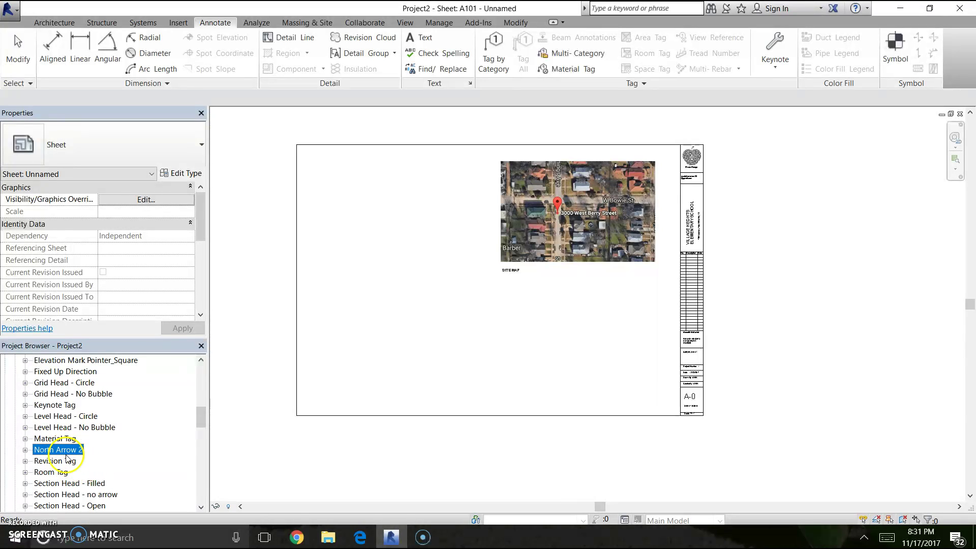
Try to place the North Arrow 2 symbol on the sheet from its family type.
double_click(55, 452)
double_click(69, 461)
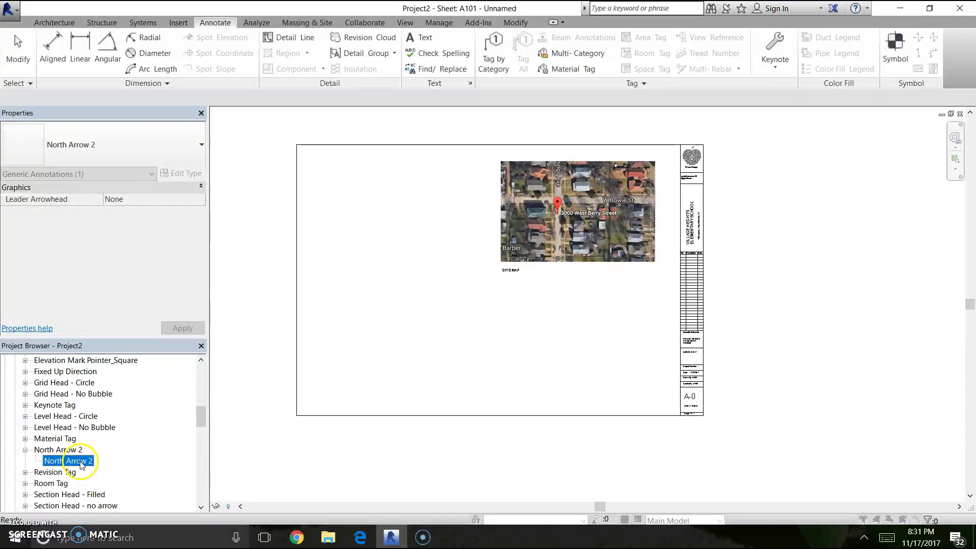
left_click(309, 380)
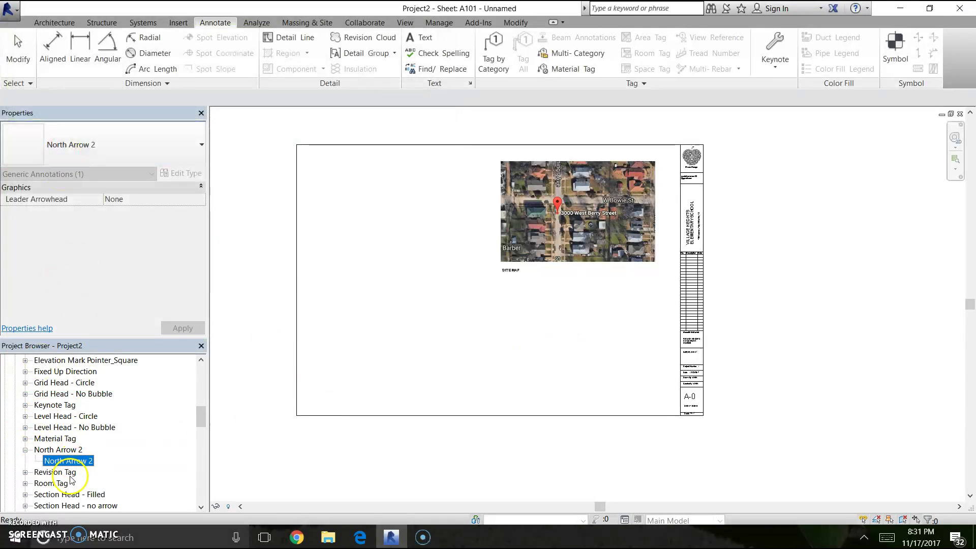
double_click(69, 460)
left_click(310, 375)
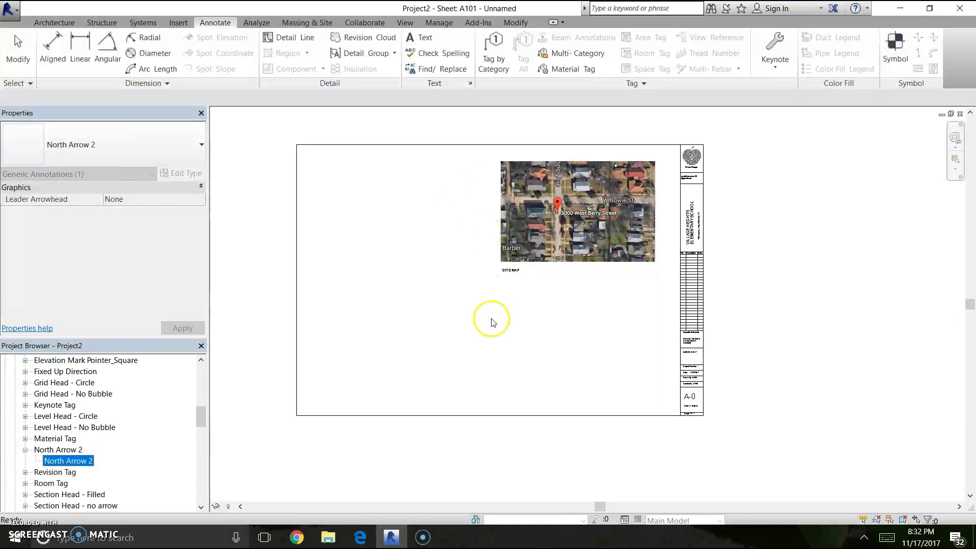
key("Escape")
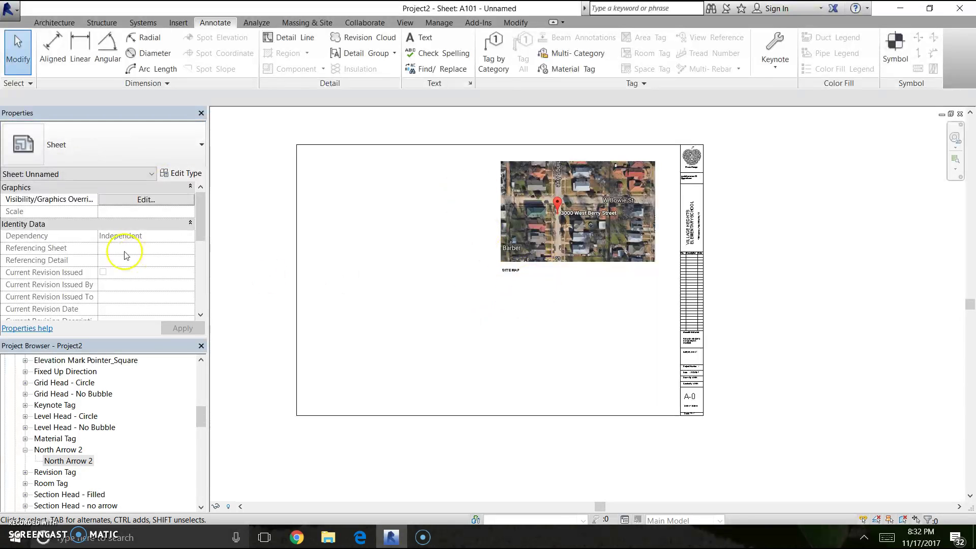
Expand the North Arrow 2 family among the annotation symbols and select its North Arrow 2 type.
left_click(55, 22)
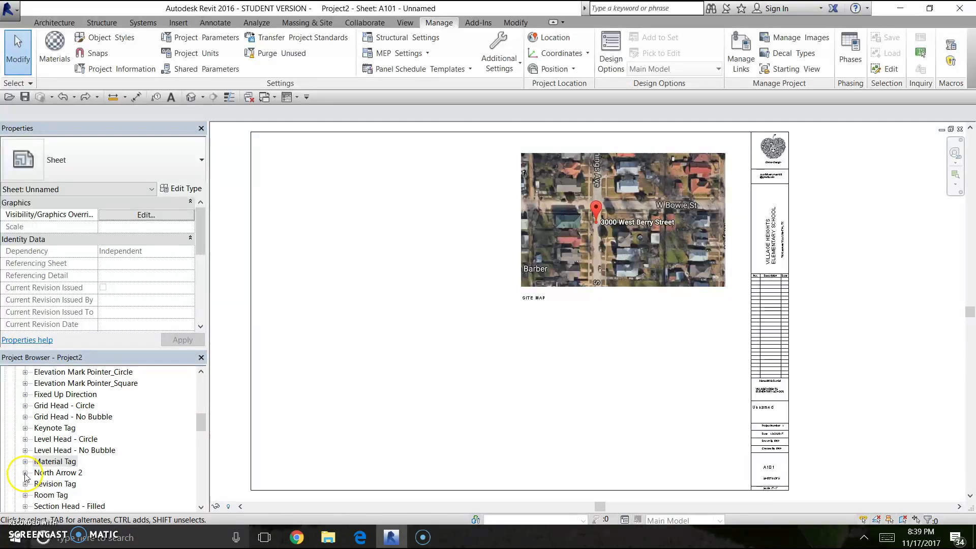
left_click(24, 472)
left_click(64, 484)
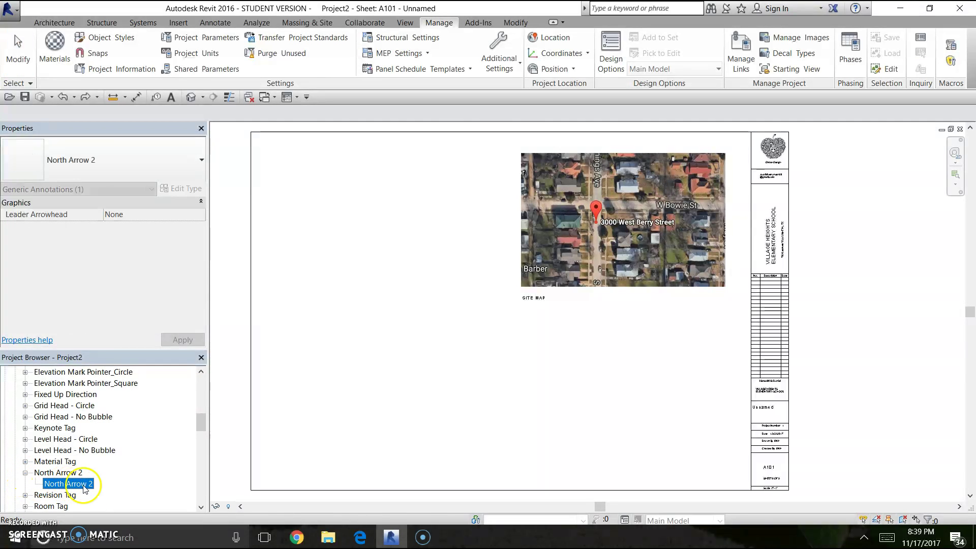
scroll(70, 475, "up", 5)
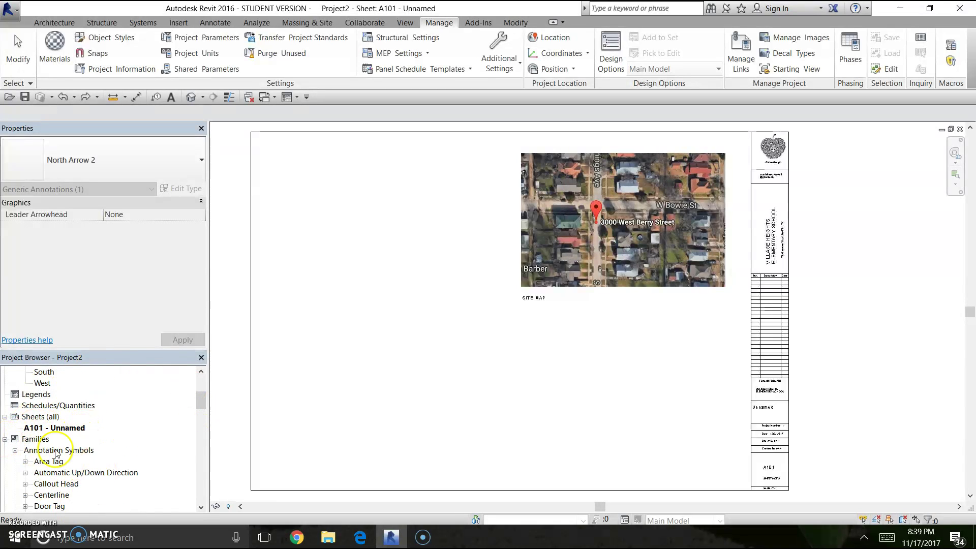
scroll(56, 454, "down", 5)
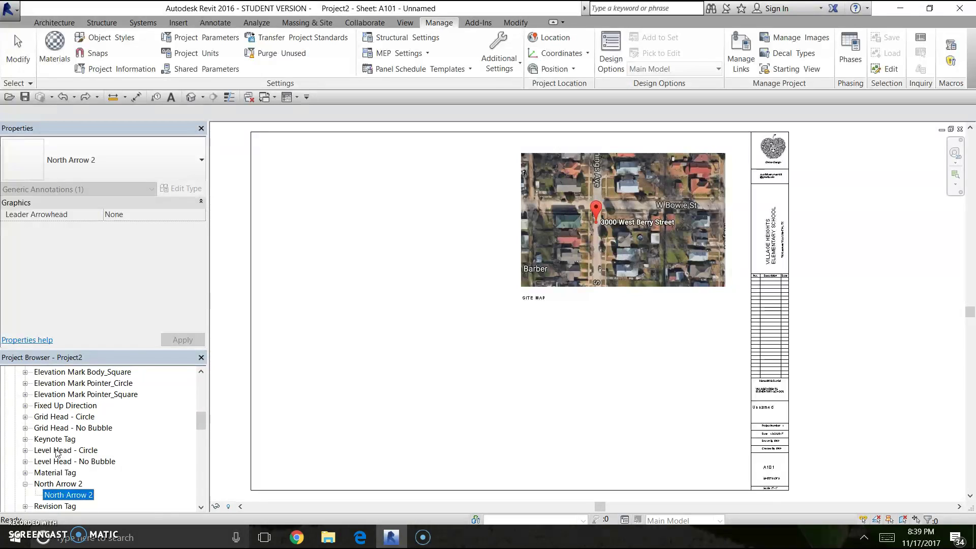
scroll(46, 438, "up", 5)
left_click(16, 409)
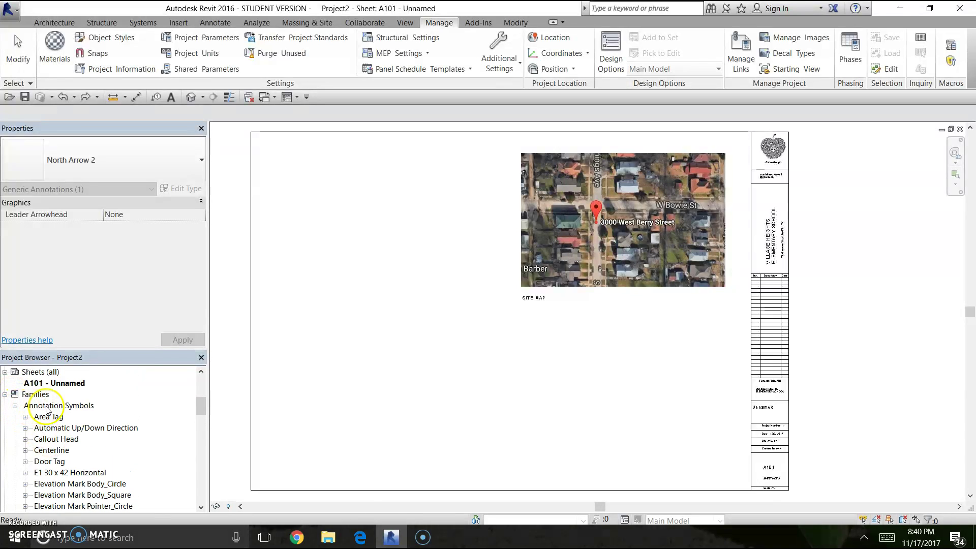
scroll(47, 411, "down", 6)
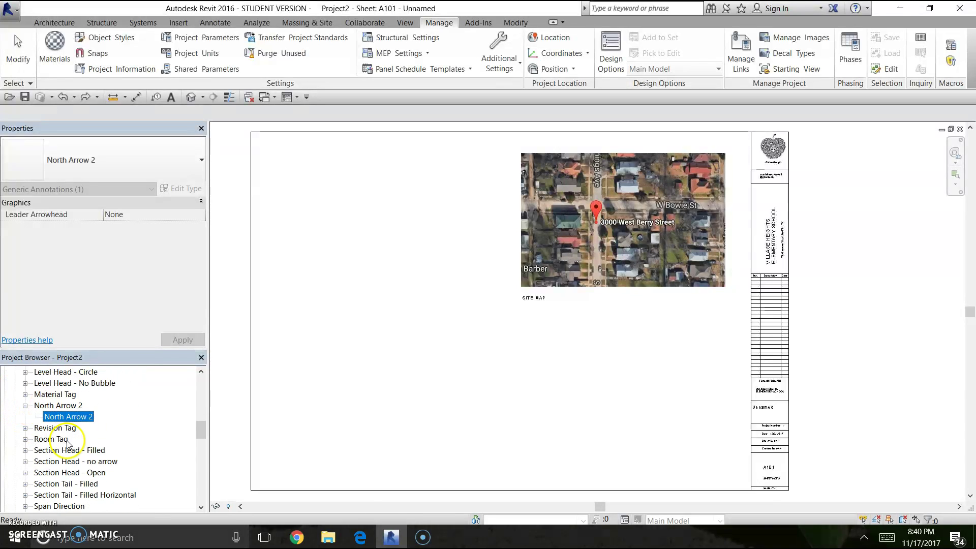
Place one North Arrow 2 symbol beside the SITE MAP label under the map image and end the placement.
left_click_drag(65, 418, 536, 370)
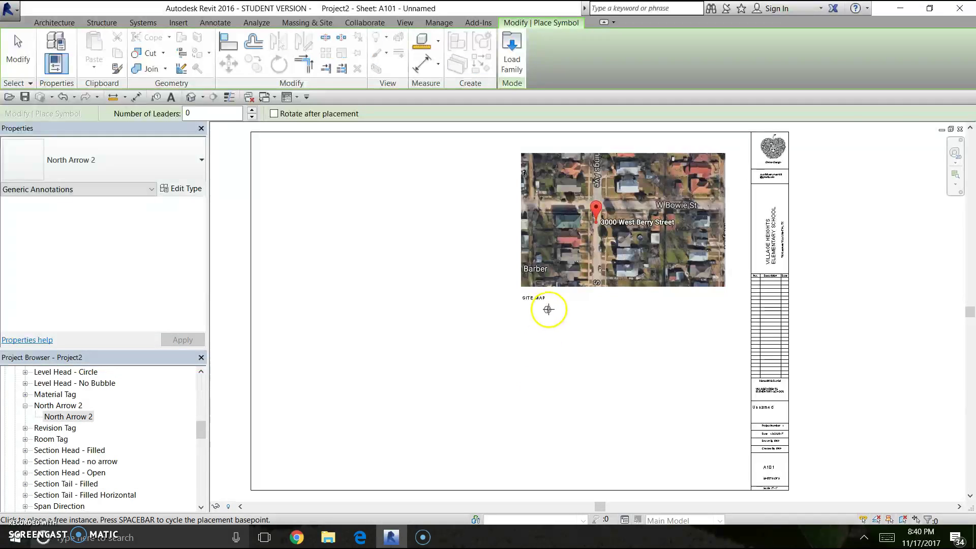
scroll(554, 297, "up", 4)
left_click(569, 295)
scroll(610, 401, "down", 3)
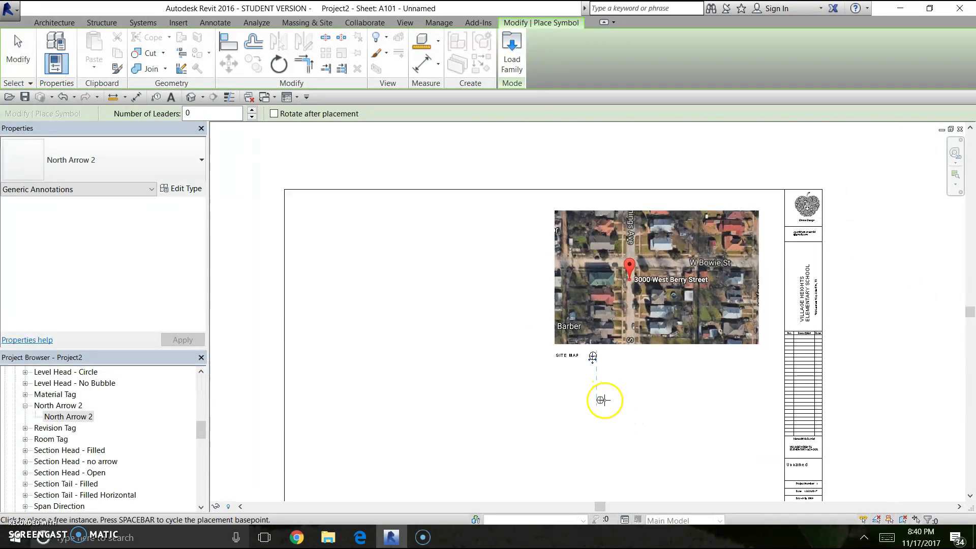
key("Escape")
key("Escape")
scroll(554, 404, "down", 1)
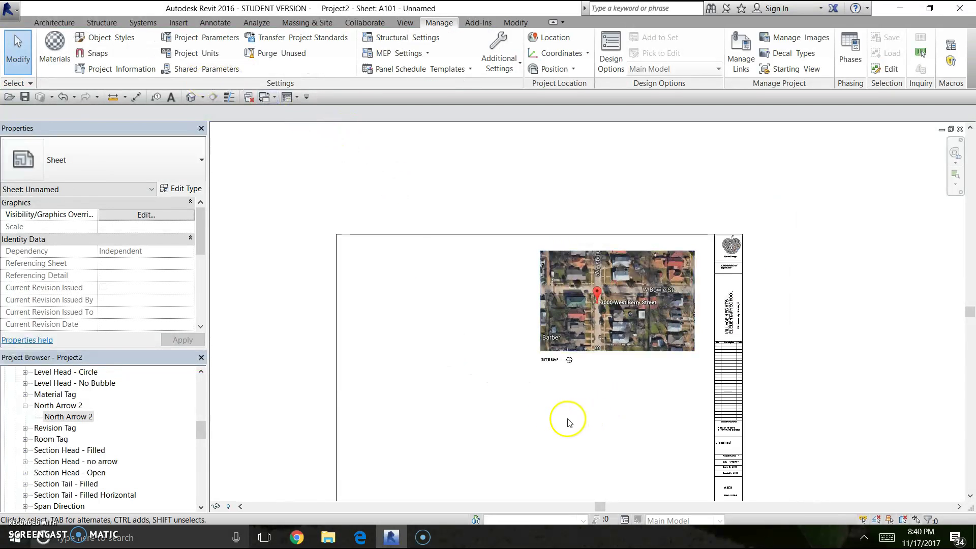
scroll(560, 412, "up", 1)
scroll(559, 331, "up", 1)
scroll(584, 353, "down", 1)
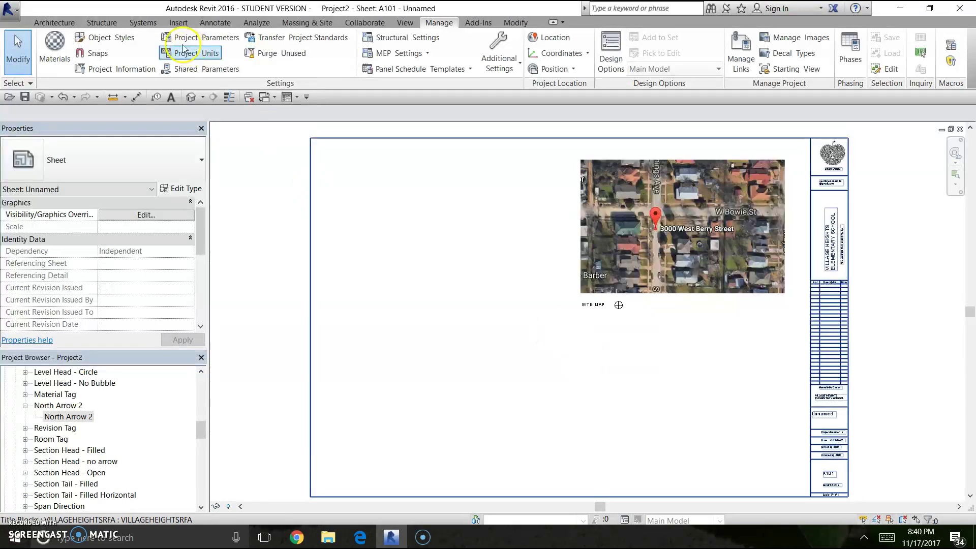
Add a text note in the sheet's upper-left corner with the lines PROJECT NAME: and PROJECT SF:.
left_click(55, 23)
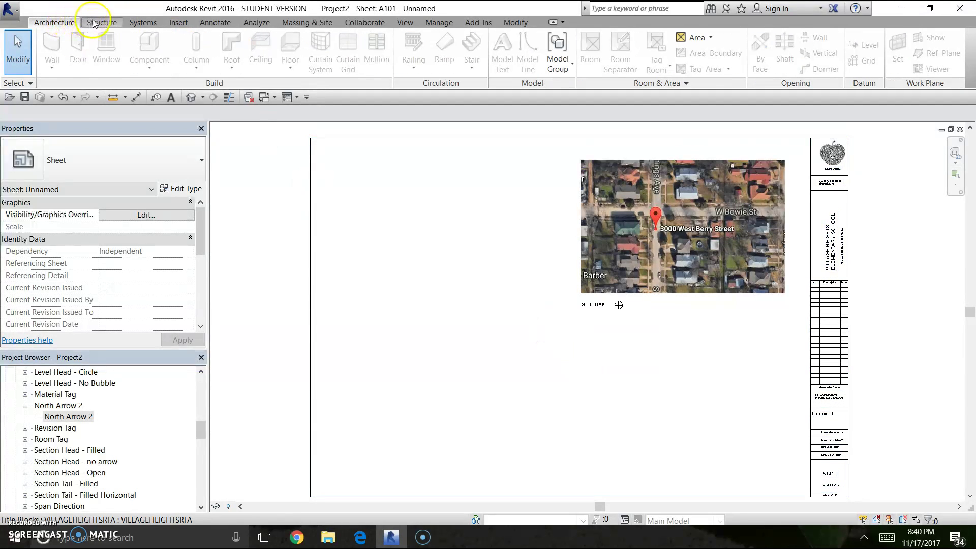
left_click(223, 25)
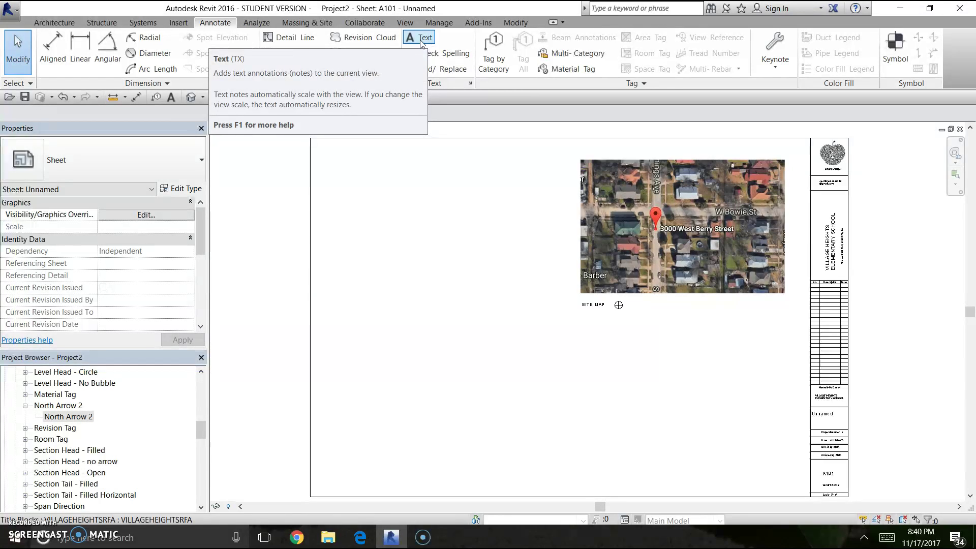
left_click(421, 39)
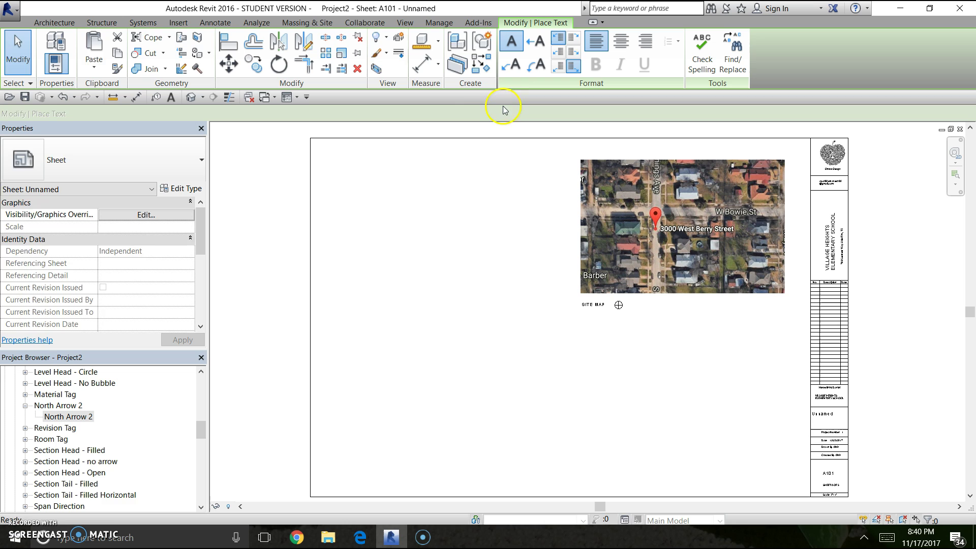
left_click(346, 174)
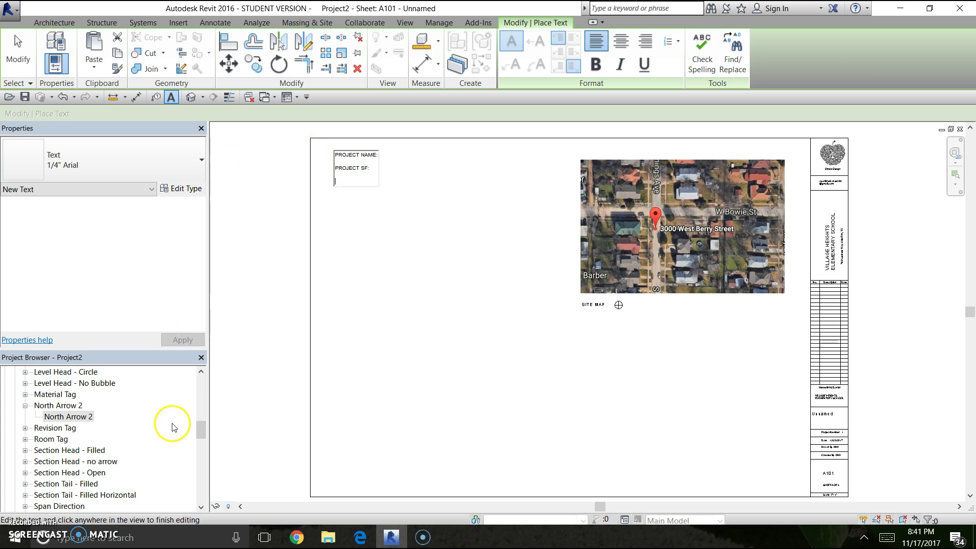
Try to replace the whole project note with the full project data, from project name through building codes.
key("ctrl+a")
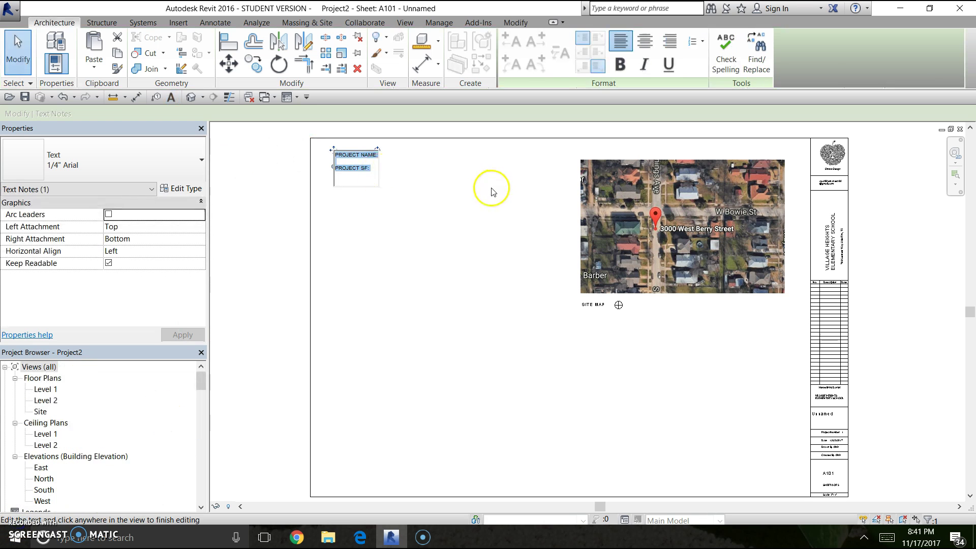
type("PROJECT NAME:\tJRF MARKETING PROJECT ADDRESS:\t3000 W. BERRY STREET \tFORT WORTH, TX 76111  TOTAL SF:\t1,650 SF  CONTRACTOR:  OWNER:  CONSTRUCTION TYPE:\tTYPE IIB  OCCUPANCY LOAD:\tCLASS B, 1650 SF/100 = 17 OCCUPANTS  BUILDING CODES:\t2015 INTERNATIONAL BUILDING CODE \t2015 INTERNATIONAL RESIDENTIAL CODE \t2015 INTERNATIONAL PLUMBING CODE \t2015 INTERNATIONAL MECHANICAL CODE \t2015 INTERNATIONAL FUEL GAS CODE \t2015 INTERNATIONAL ENERGY CODE \t2017 NATIONAL ELECTRIC CODE \t2015 FIRE CODE")
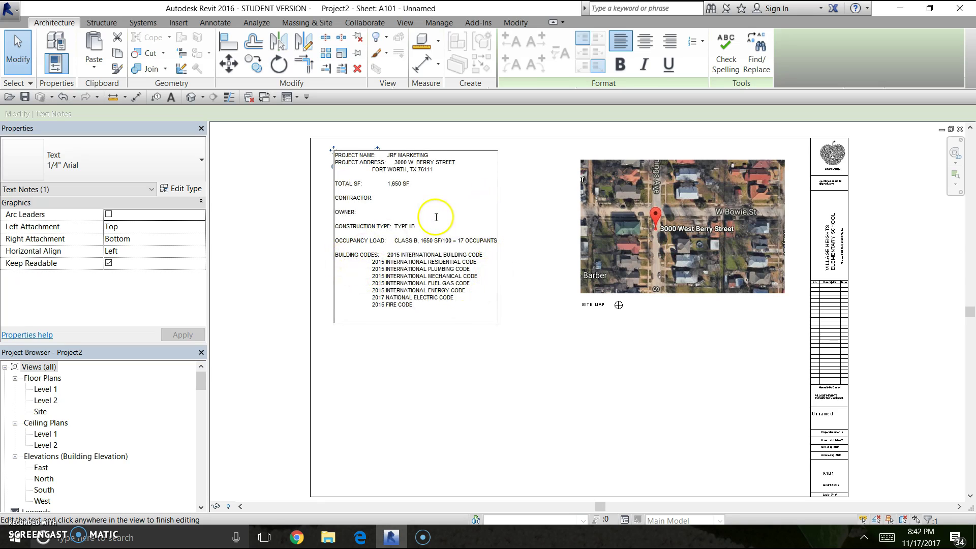
key("ctrl+z")
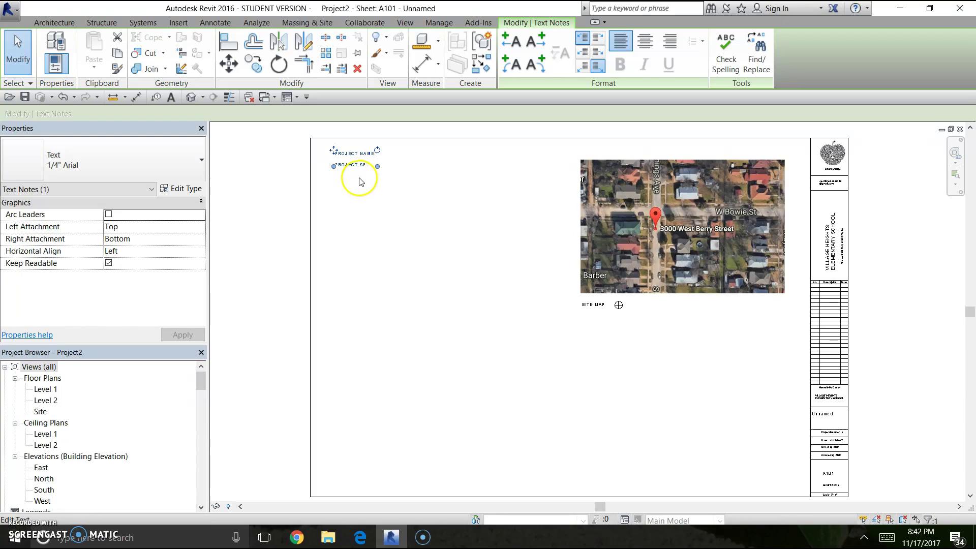
Replace the note's text with the project data: JRF MARKETING, project address, 1,650 SF, contractor, owner, TYPE IIB, Class B occupancy load and building codes.
double_click(370, 169)
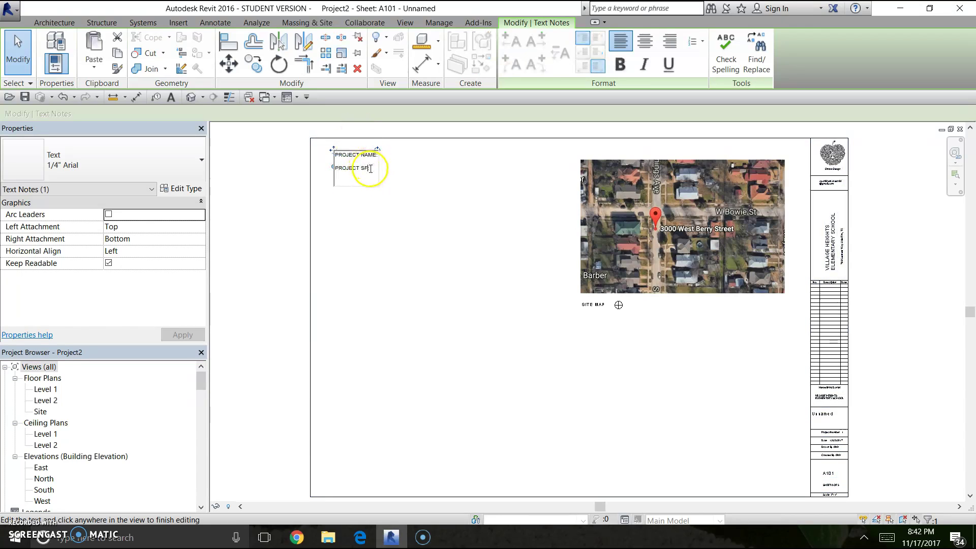
left_click_drag(370, 168, 303, 143)
type("PROJECT NAME:\tJRF MARKETING PROJECT ADDRESS:\t3000 W. BERRY STREET \tFORT WORTH, TX 76111  TOTAL SF:\t1,650 SF  CONTRACTOR:  OWNER:  CONSTRUCTION TYPE:  TYPE IIB  OCCUPANCY LOAD:\tCLASS B, 1650 SF/100 = 17 OCCUPANTS  BUILDING CODES:\t2015 INTERNATIONAL BUILDING CODE \t2015 INTERNATIONAL RESIDENTIAL CODE \t2015 INTERNATIONAL PLUMBING CODE \t2015 INTERNATIONAL MECHANICAL CODE \t2015 INTERNATIONAL FUEL GAS CODE \t2015 INTERNATIONAL ENERGY CODE \t2017 NATIONAL ELECTRIC CODE \t2015 FIRE CODE")
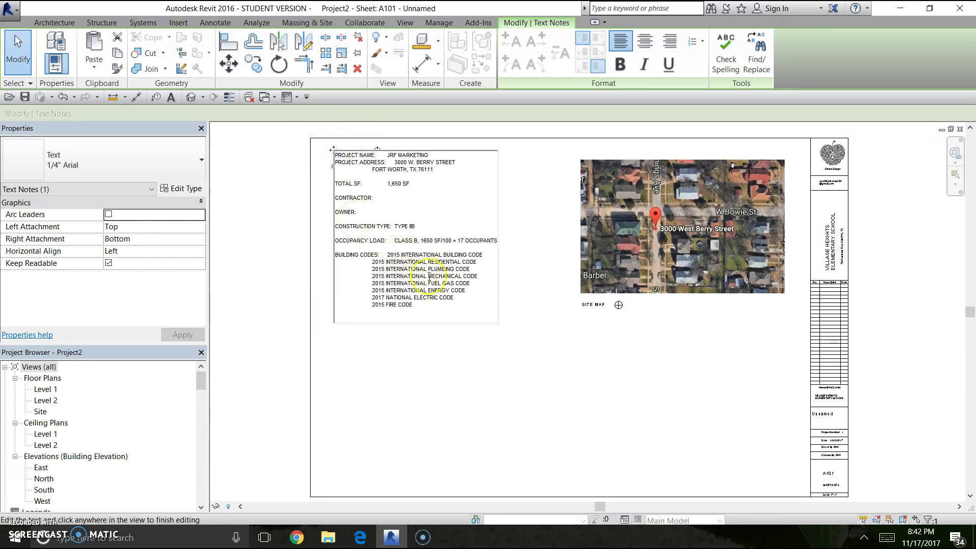
left_click(519, 314)
Indent the 2015 International Residential Code and 2015 International Plumbing Code lines in the project note to align with the first building code.
scroll(384, 243, "up", 3)
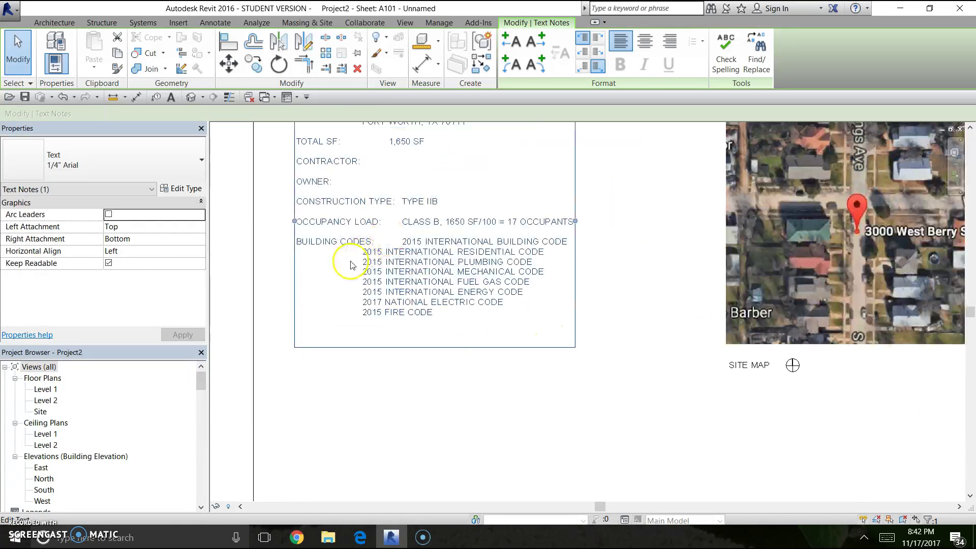
double_click(359, 261)
left_click(361, 262)
key("Tab")
key("Tab")
key("Tab")
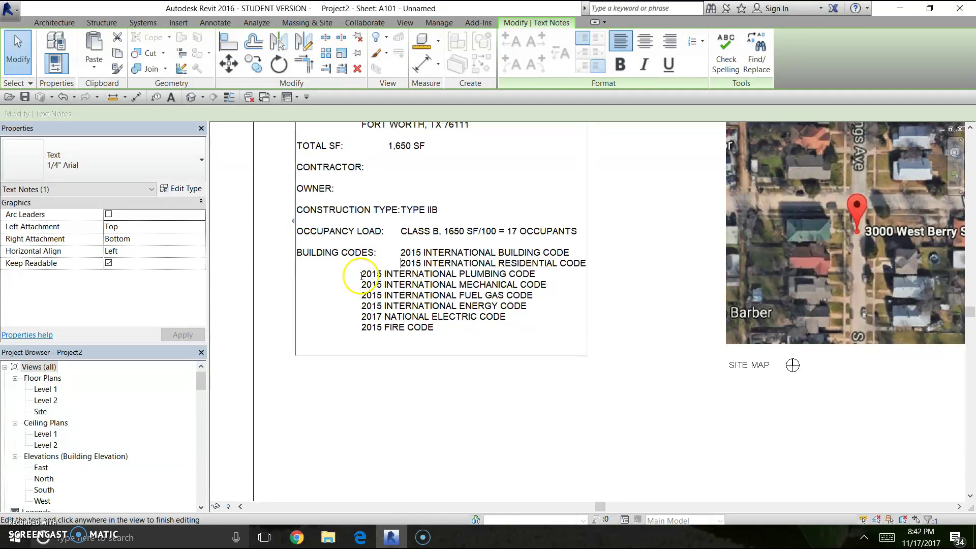
key("Tab")
key("Tab")
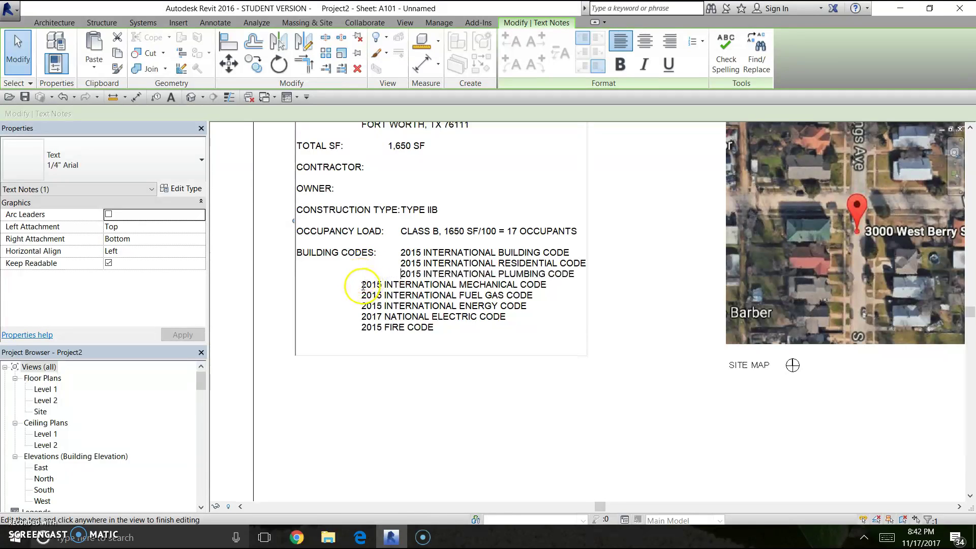
Indent the 2015 International Mechanical Code and 2015 International Fuel Gas Code lines to match the code lines above them.
left_click(361, 285)
key("Tab")
key("Tab")
key("Tab")
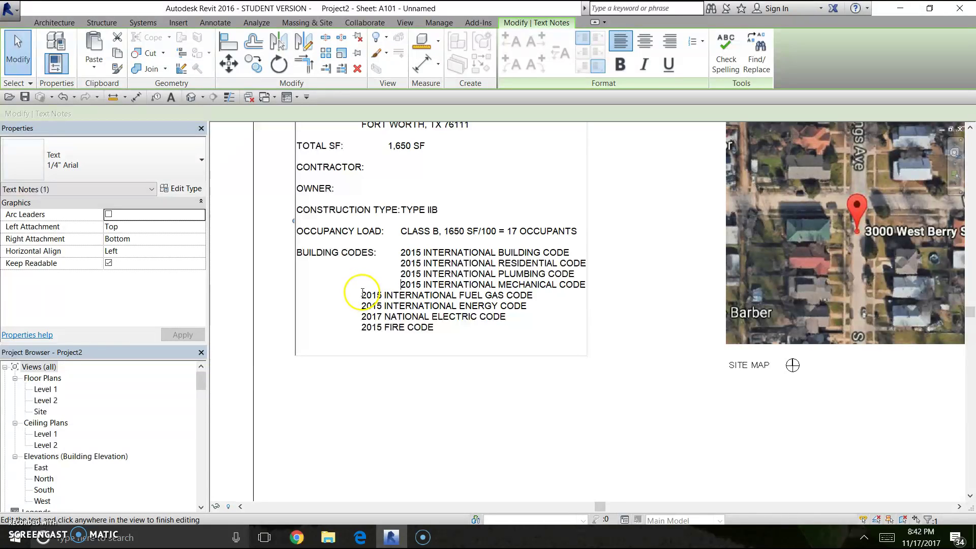
left_click(361, 294)
key("Tab")
key("Tab")
key("Tab")
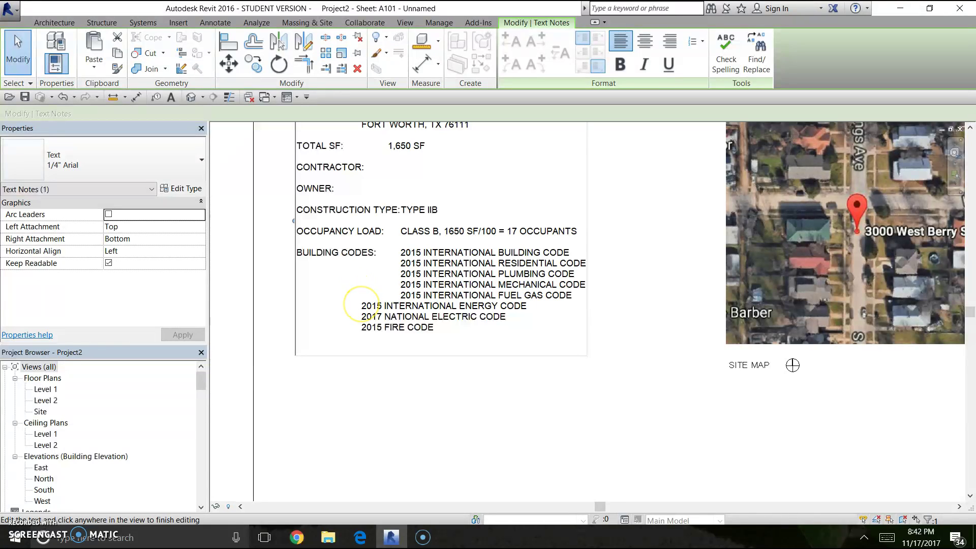
Indent the 2015 International Energy, 2017 National Electric and 2015 Fire Code lines to the same column and finish editing the note.
left_click(362, 305)
key("Tab")
key("Tab")
key("Tab")
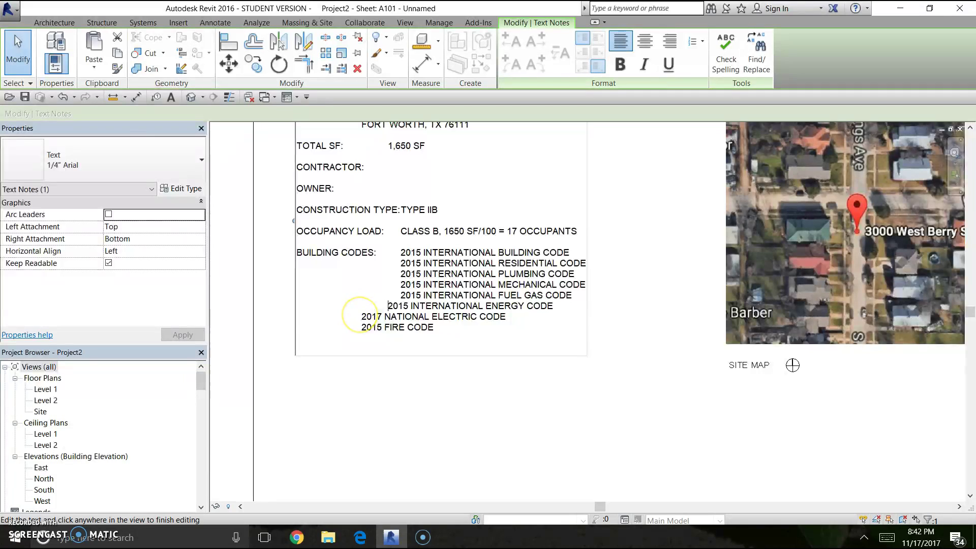
left_click(360, 316)
key("Tab")
key("Tab")
key("Tab")
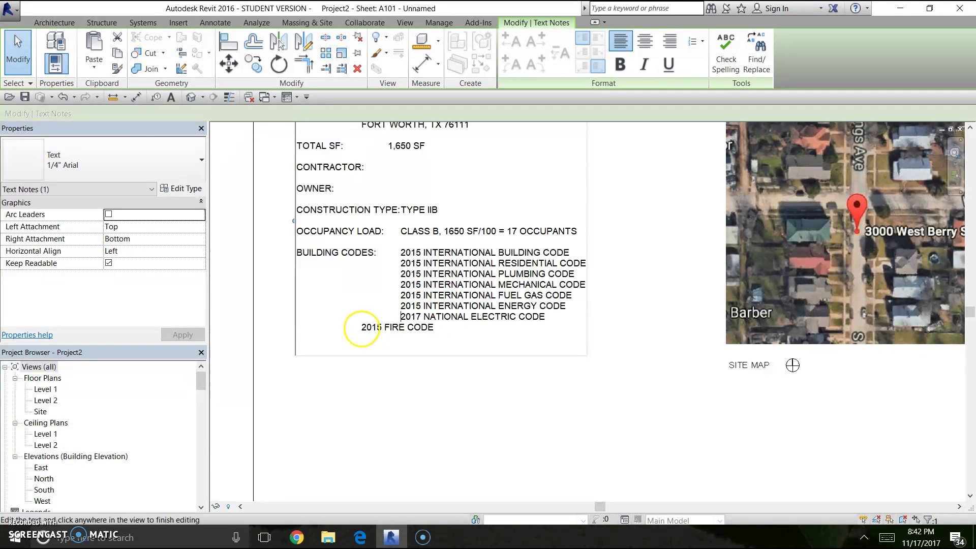
key("Tab")
key("Tab")
key("Tab")
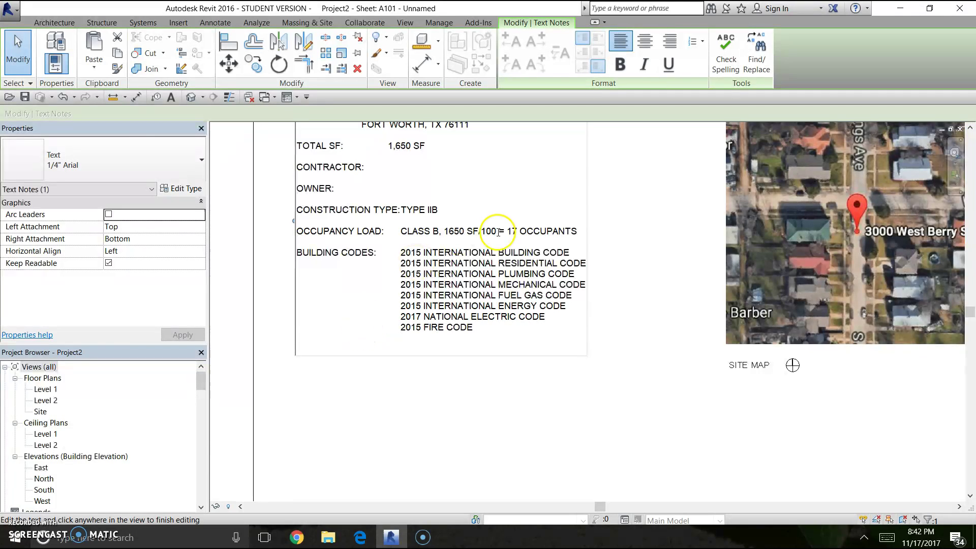
left_click(590, 195)
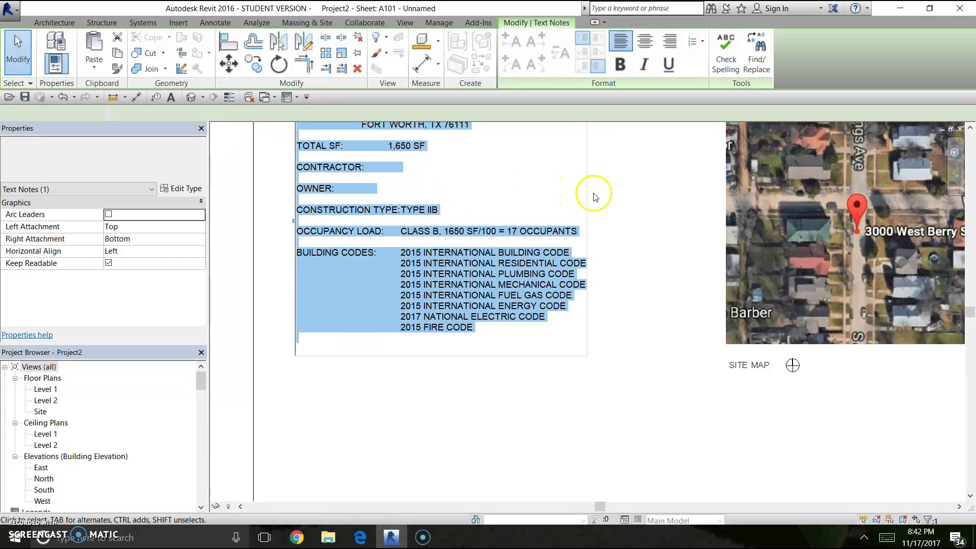
Align JRF MARKETING, both project address lines and the 1,650 SF value with the TYPE IIB column, and finish editing the note.
scroll(478, 234, "up", 4)
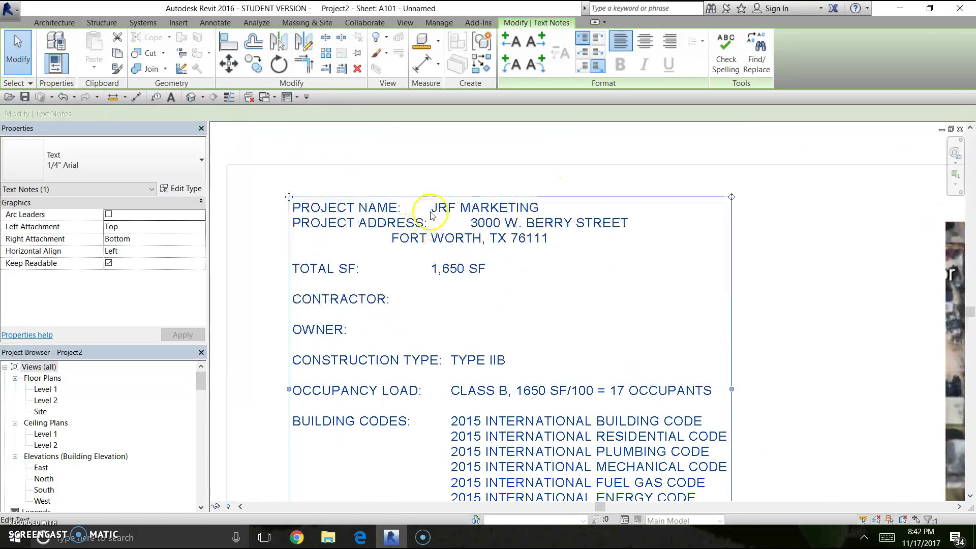
double_click(434, 207)
left_click(434, 209)
key("Tab")
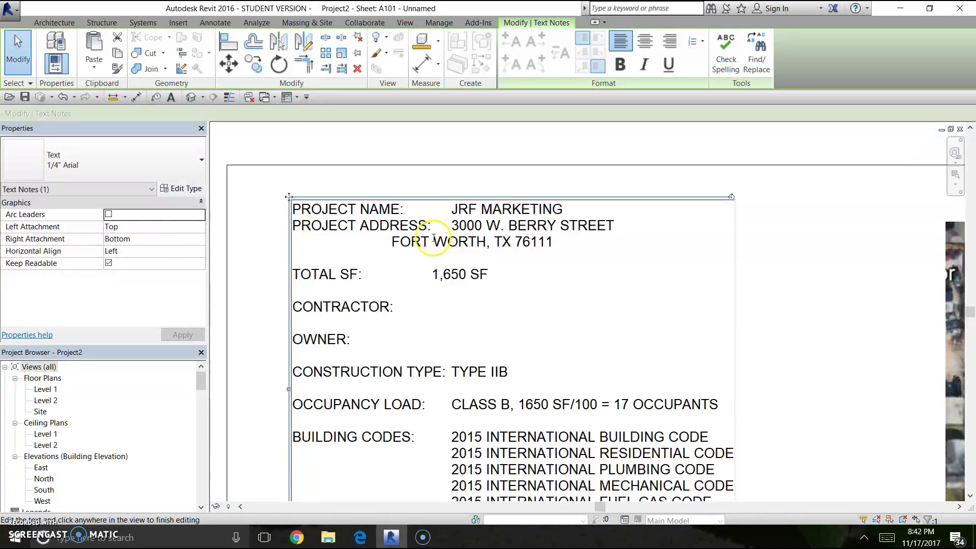
left_click(394, 242)
key("Tab")
key("Tab")
key("Tab")
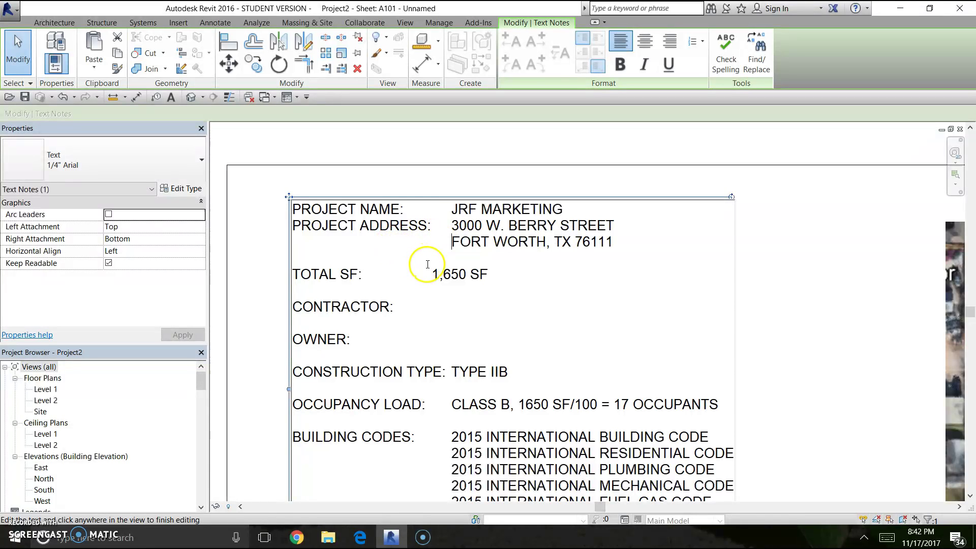
key("Tab")
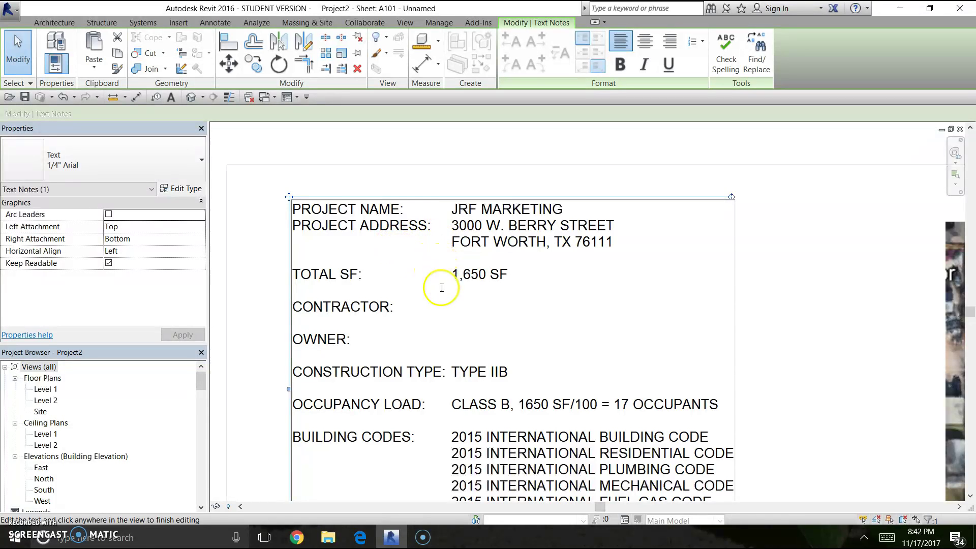
scroll(767, 310, "down", 3)
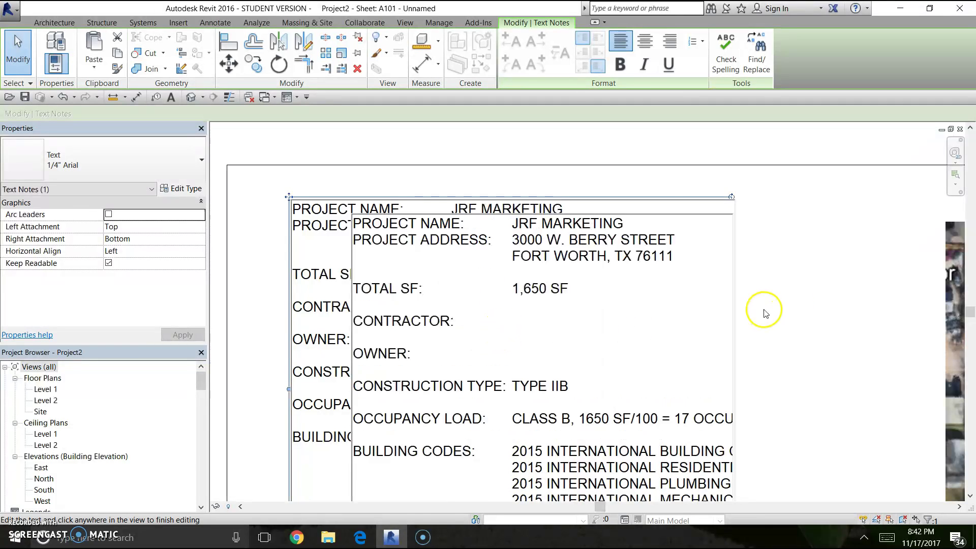
left_click(800, 311)
Check the 2015 International Building Code line's alignment with the code lines below it in the project note.
scroll(799, 312, "down", 2)
middle_click_drag(799, 312, 438, 188)
scroll(306, 216, "up", 3)
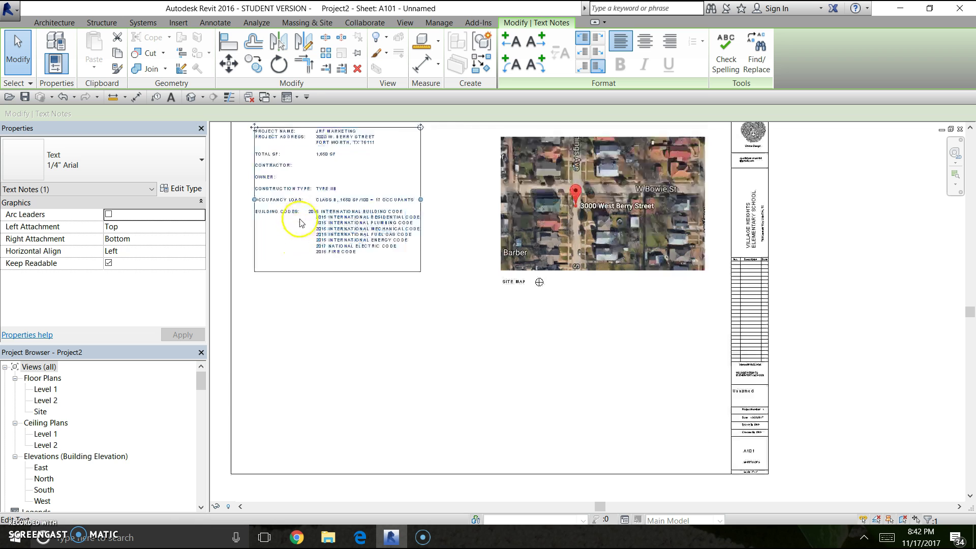
double_click(312, 215)
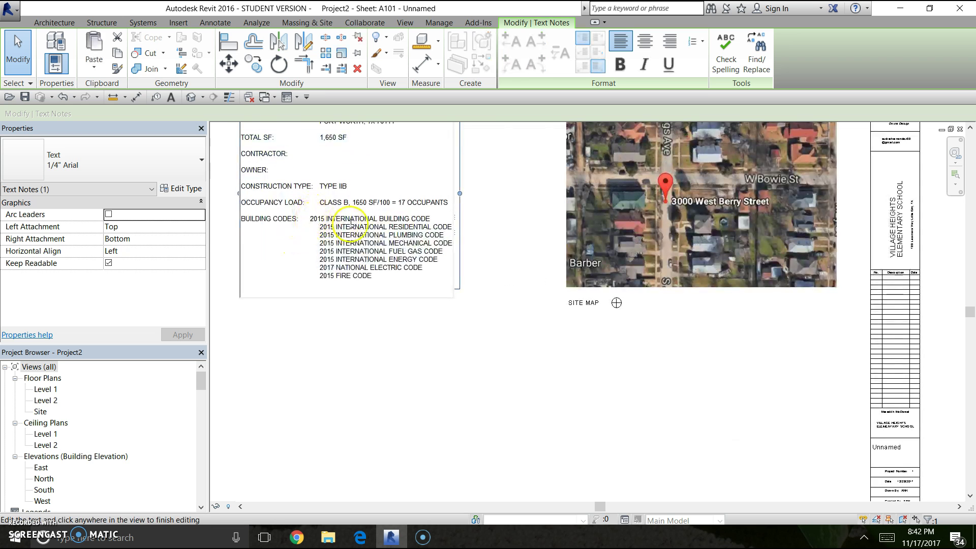
left_click(493, 331)
scroll(496, 340, "down", 2)
left_click(494, 338)
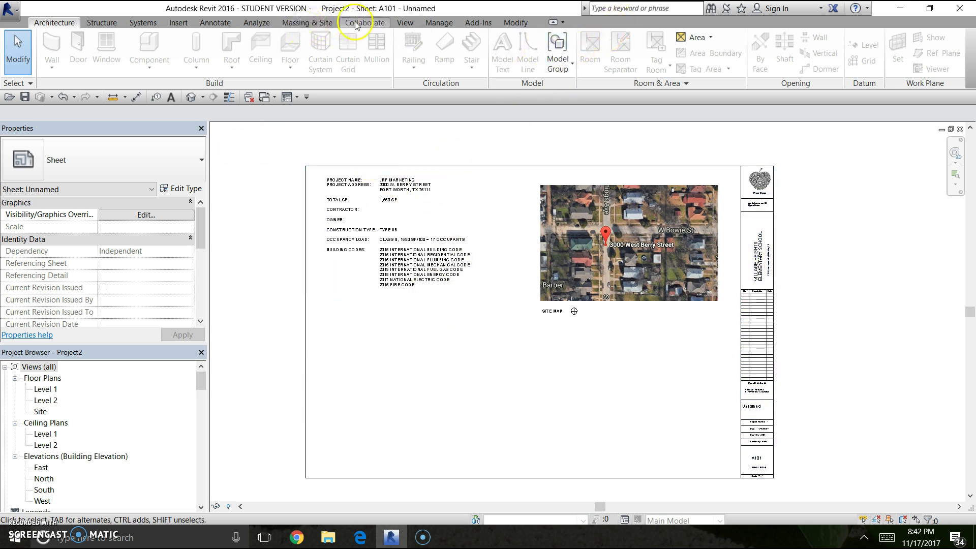
Add a text note reading SHEET INDEX below the project information, aligned with that note's left edge.
left_click(216, 23)
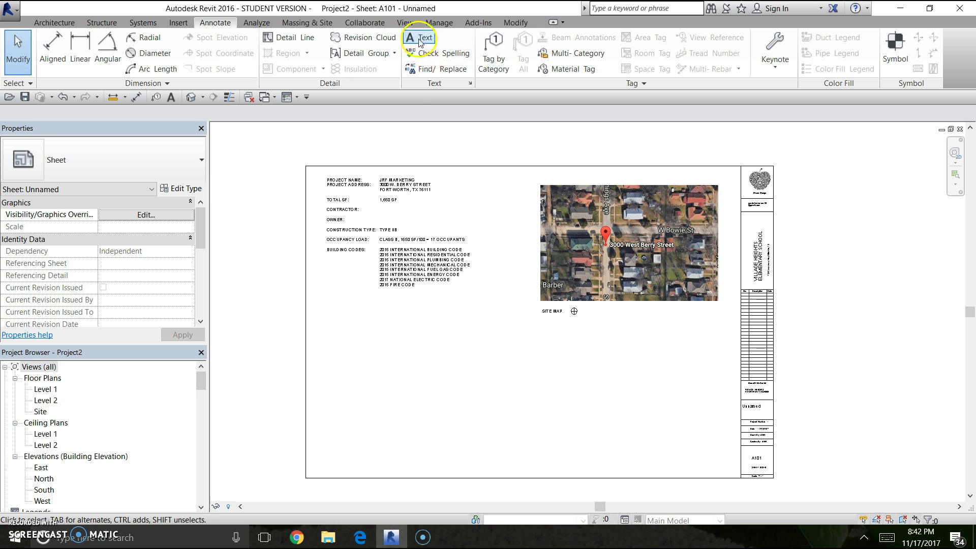
left_click(423, 37)
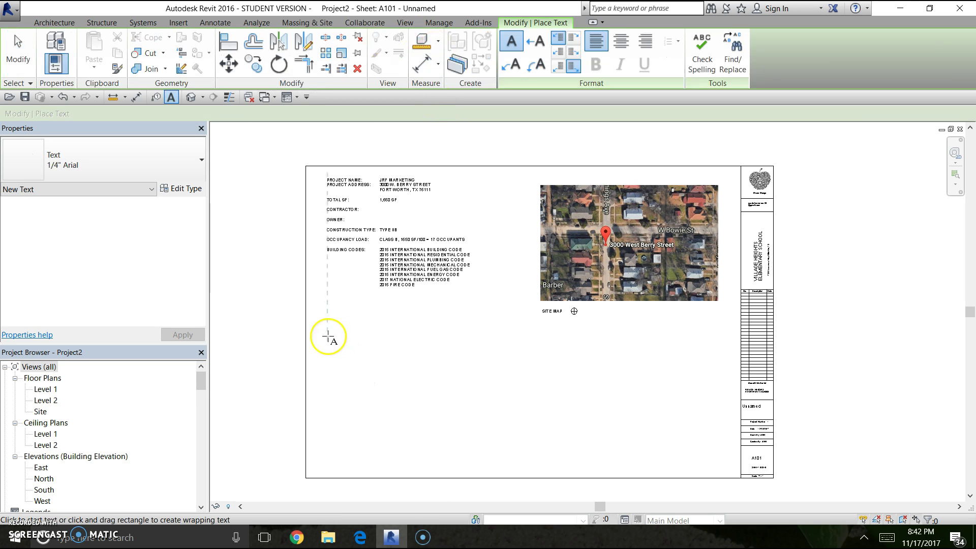
left_click_drag(326, 335, 501, 460)
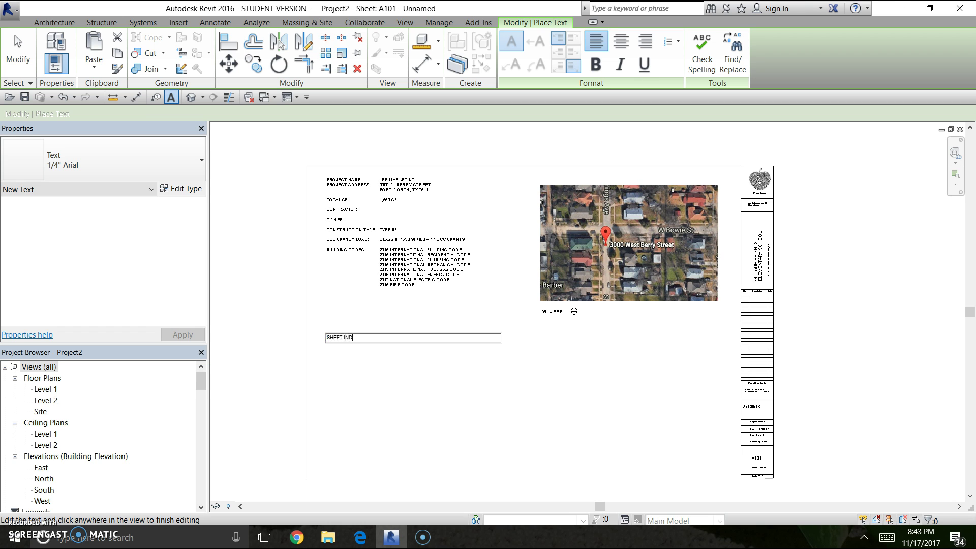
left_click(457, 454)
Try to replace the SHEET INDEX note's text with the complete sheet list, from cover sheet through electrical plan.
left_click(358, 338)
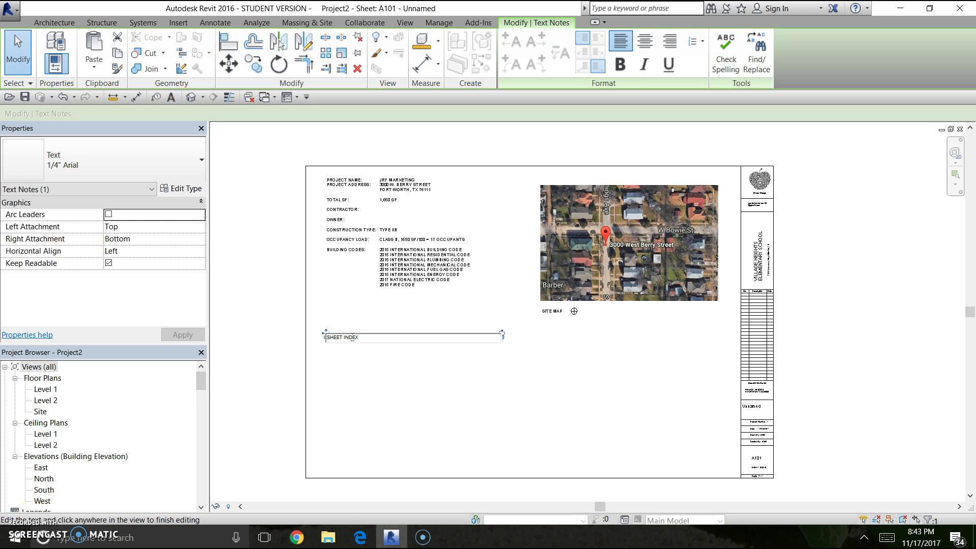
left_click_drag(369, 338, 291, 334)
type("SHEET INDEX  C0\tCOVER SHEET  A1\tFLOOR PLAN  A2\tRCP  A3\tFINISH PLAN  A4\tELEVATIONS  A4.1\tELEVATIONS  E1ELECTRICAL PLAN")
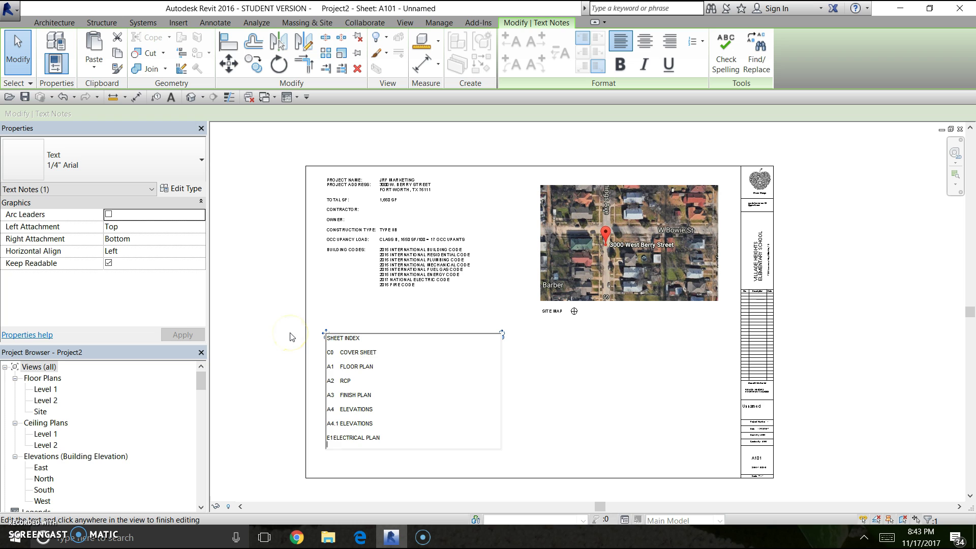
left_click(555, 397)
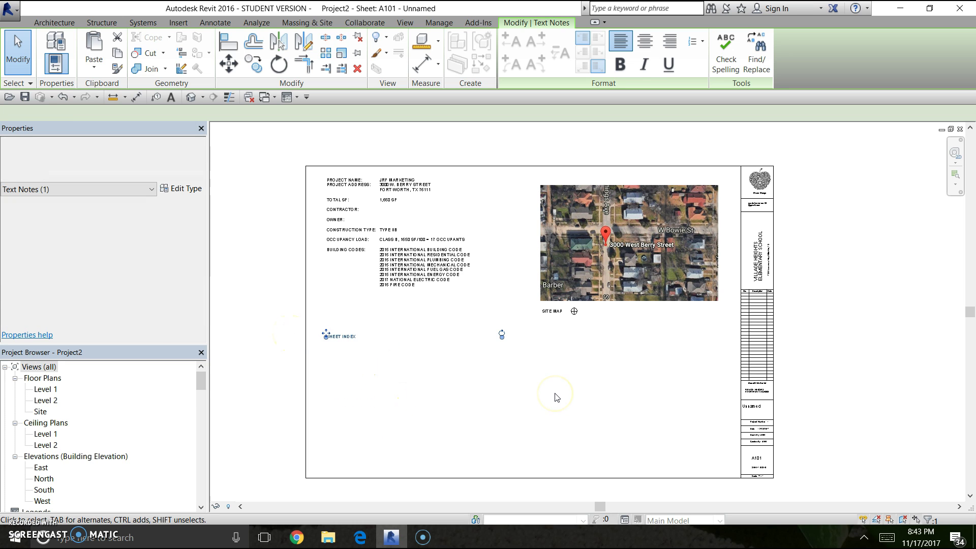
List C0 COVER SHEET, A1 FLOOR PLAN, A2 RCP, A3 FINISH PLAN, A4 and A4.1 ELEVATIONS, and E1 ELECTRICAL PLAN under the SHEET INDEX heading.
left_click(367, 336)
key("ctrl+a")
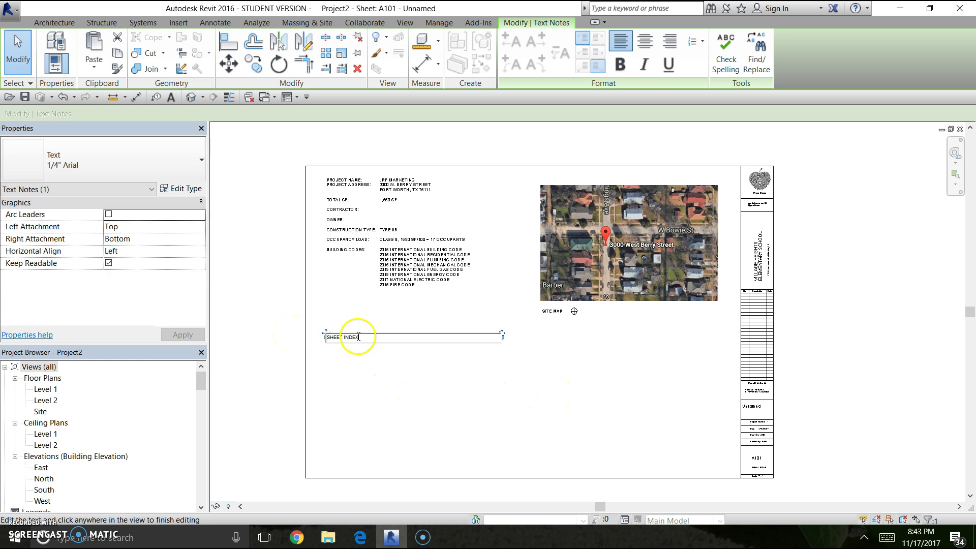
type("SHEET INDEX C0\tCOVER SHEET A1\tFLOOR PLAN A2\tRCP A3\tFINISH PLAN A4\tELEVATIONS A4.1\tELEVATIONS E1\tELECTRICAL PLAN")
key("ctrl+a")
left_click(540, 375)
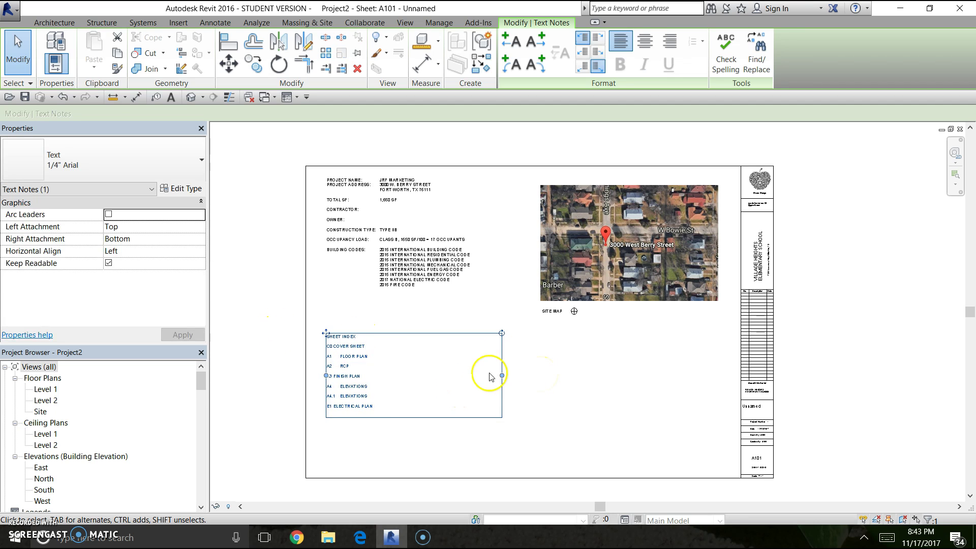
left_click(559, 389)
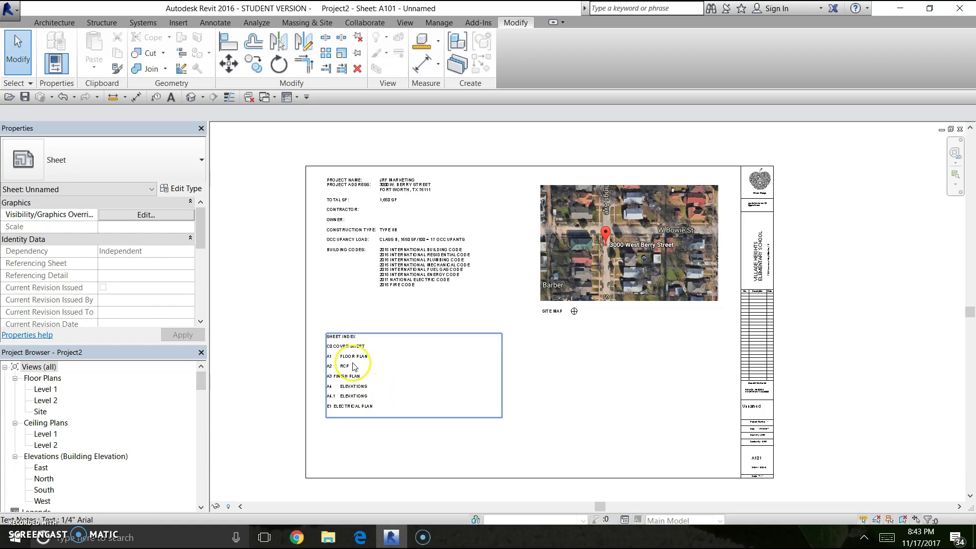
Indent the FINISH PLAN, COVER SHEET and FLOOR PLAN titles in the sheet index to align with the A4.1 ELEVATIONS title.
scroll(350, 389, "up", 3)
left_click(322, 372)
left_click(322, 373)
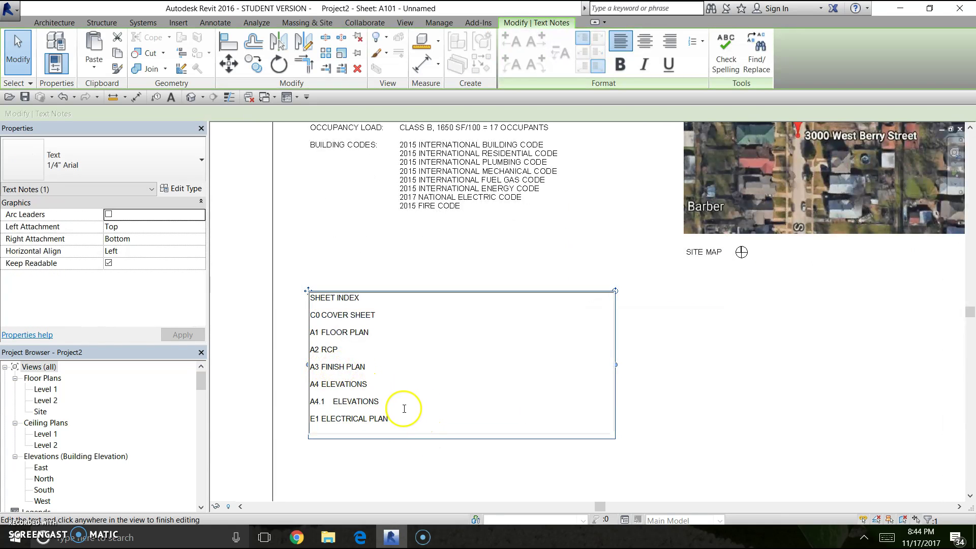
key("Tab")
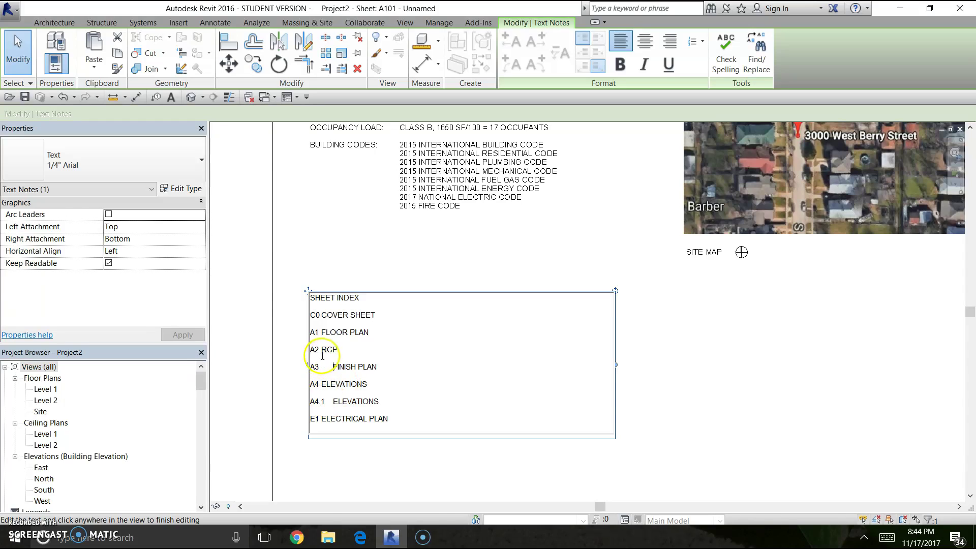
left_click(322, 315)
key("Tab")
left_click(321, 332)
key("Tab")
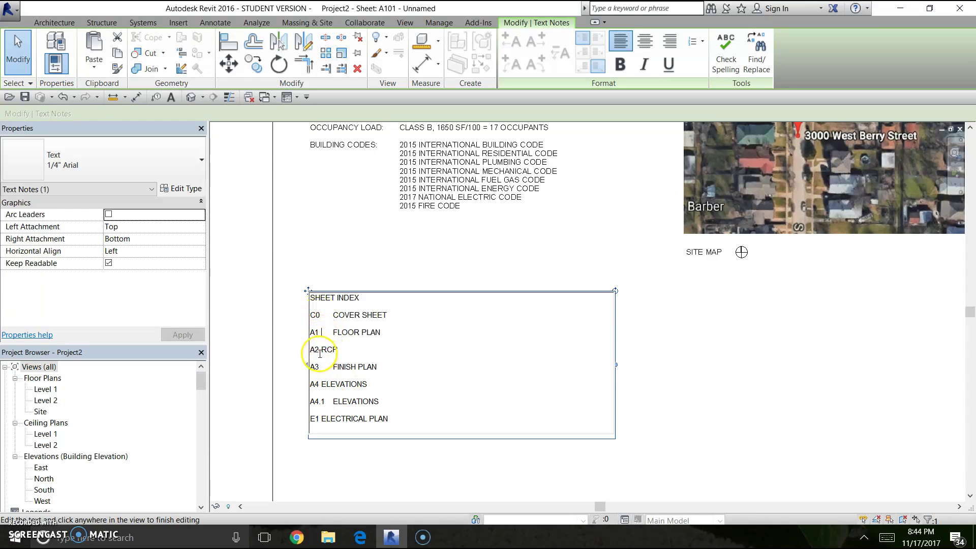
Indent the RCP, A4 ELEVATIONS and ELECTRICAL PLAN titles to the same column and finish editing the sheet index.
left_click(321, 350)
key("Tab")
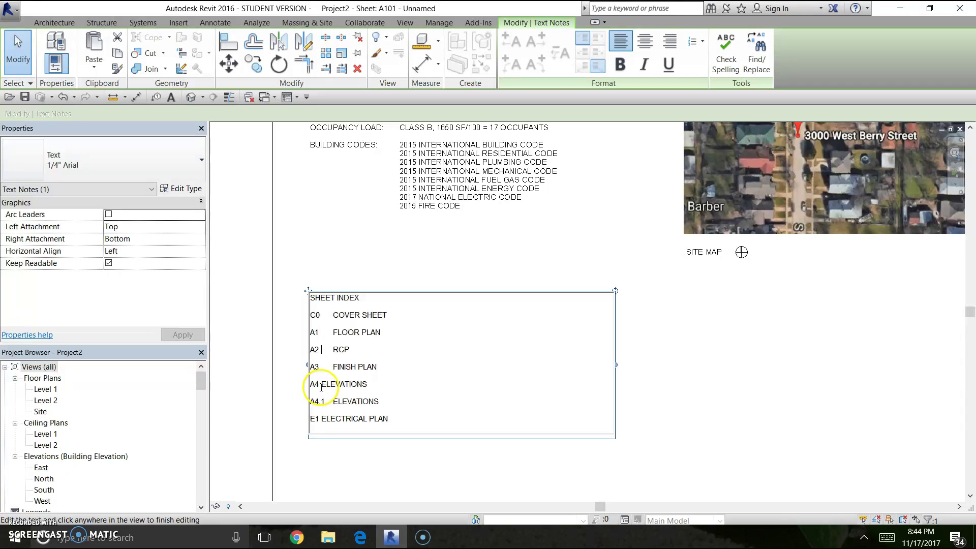
left_click(321, 384)
key("Tab")
left_click(321, 419)
key("Tab")
left_click(717, 361)
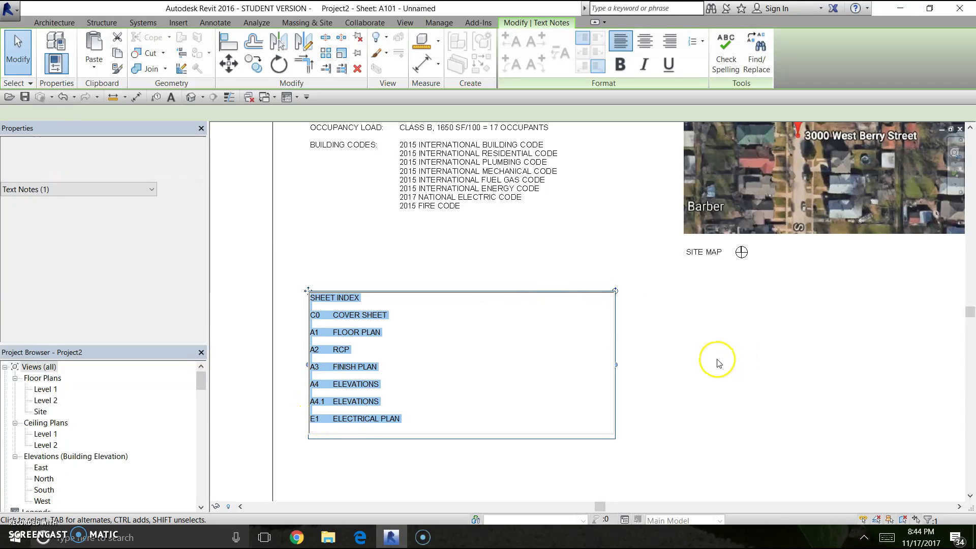
scroll(481, 352, "down", 4)
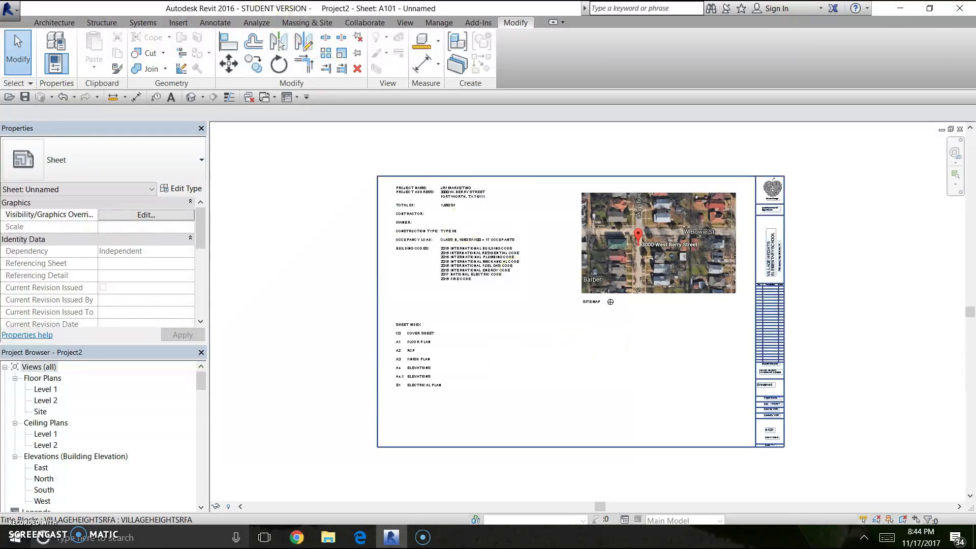
Start a wide text note below the site map, level with the SHEET INDEX heading.
left_click(215, 23)
left_click(421, 41)
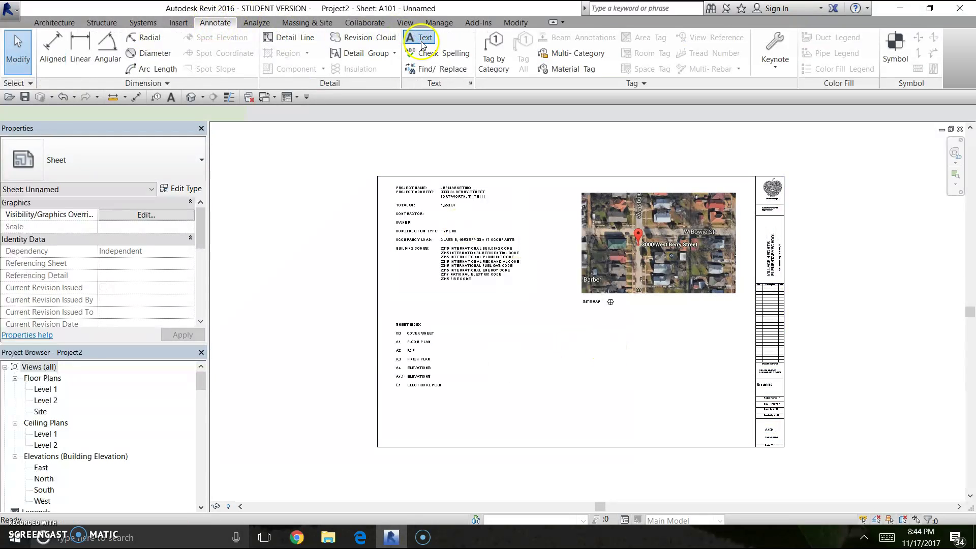
left_click_drag(530, 321, 728, 405)
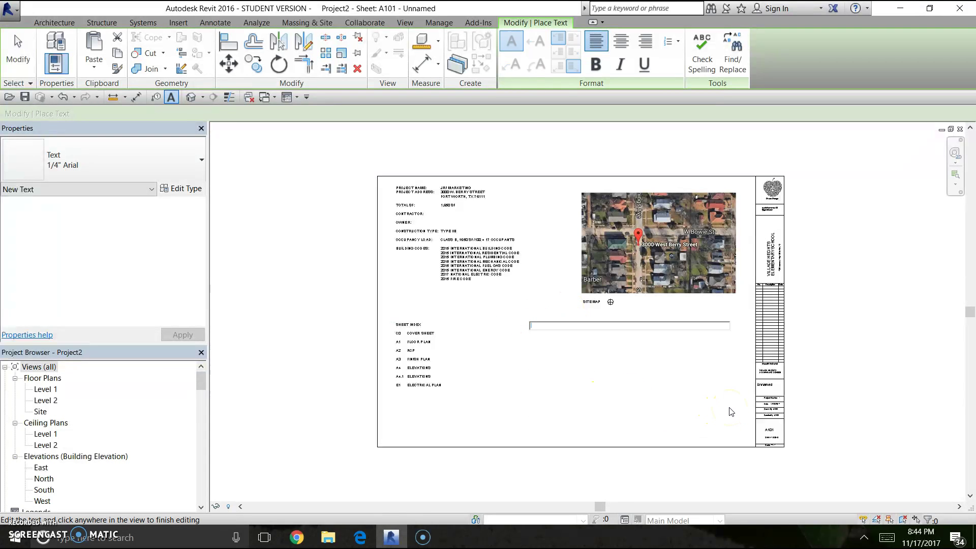